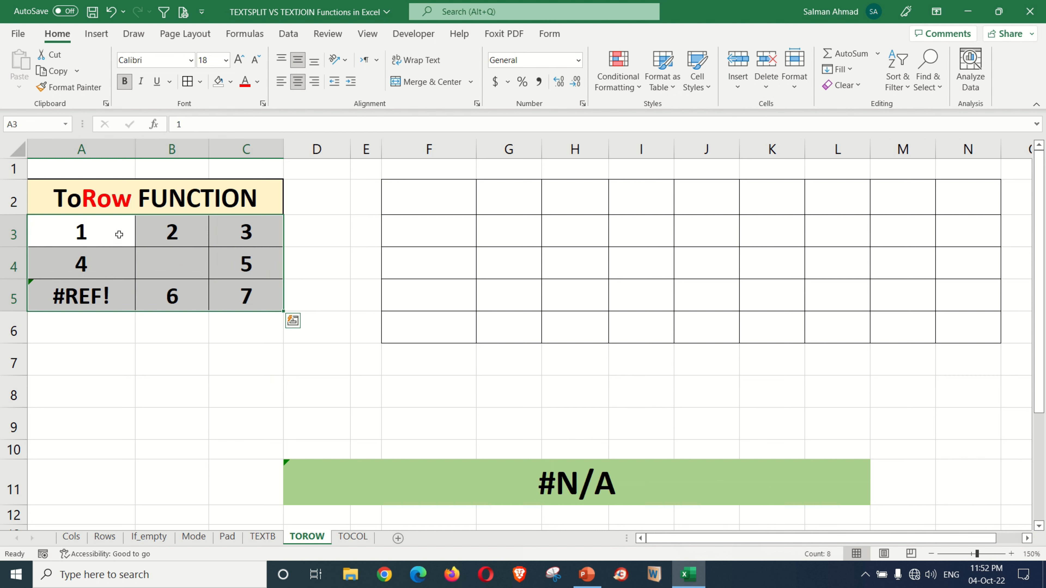
mouse_move(119, 234)
mouse_down()
mouse_move(106, 232)
mouse_move(183, 251)
mouse_move(229, 283)
mouse_up()
click(196, 303)
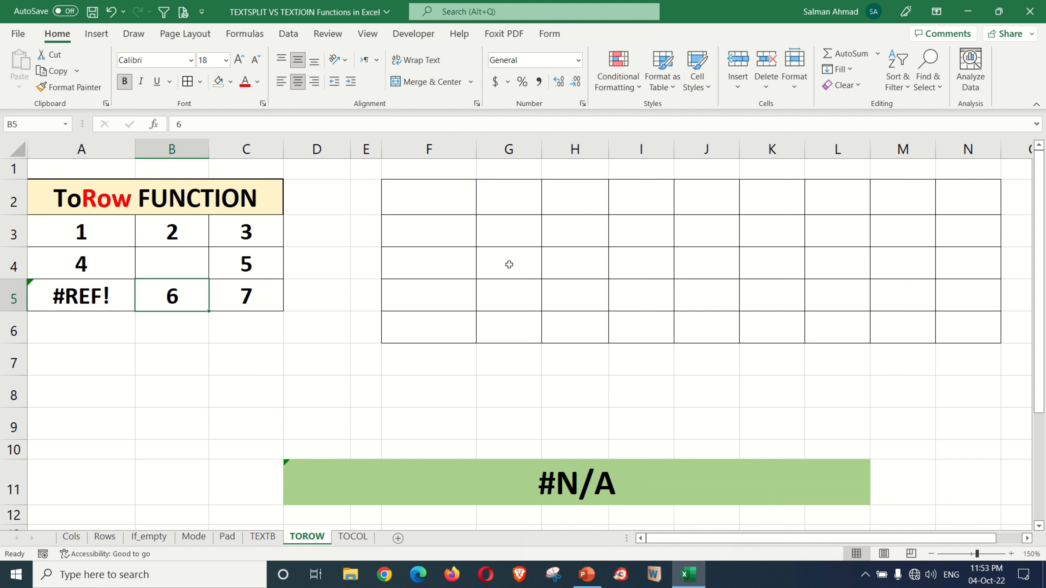
click(115, 234)
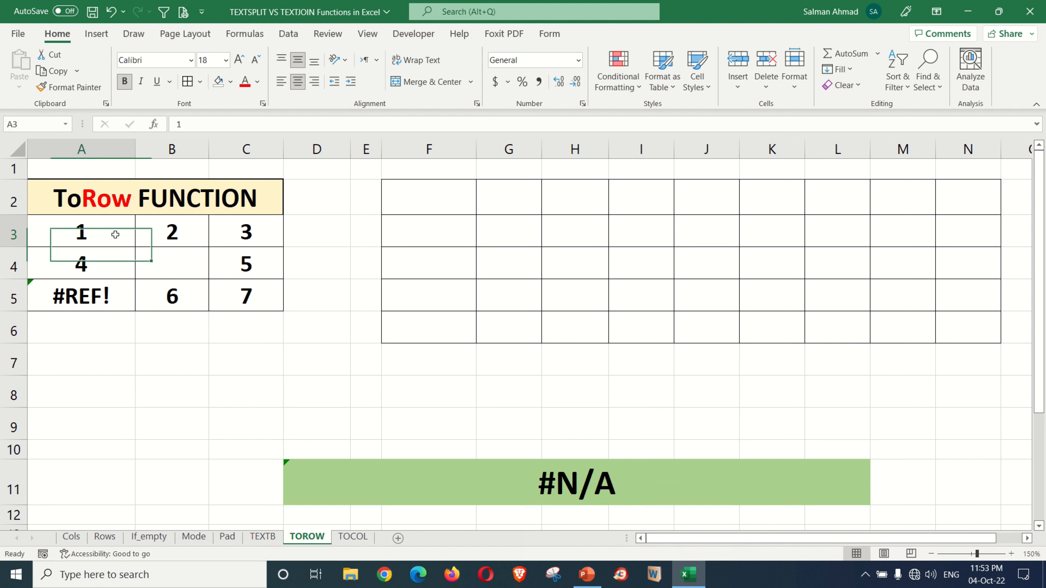
click(150, 232)
click(235, 232)
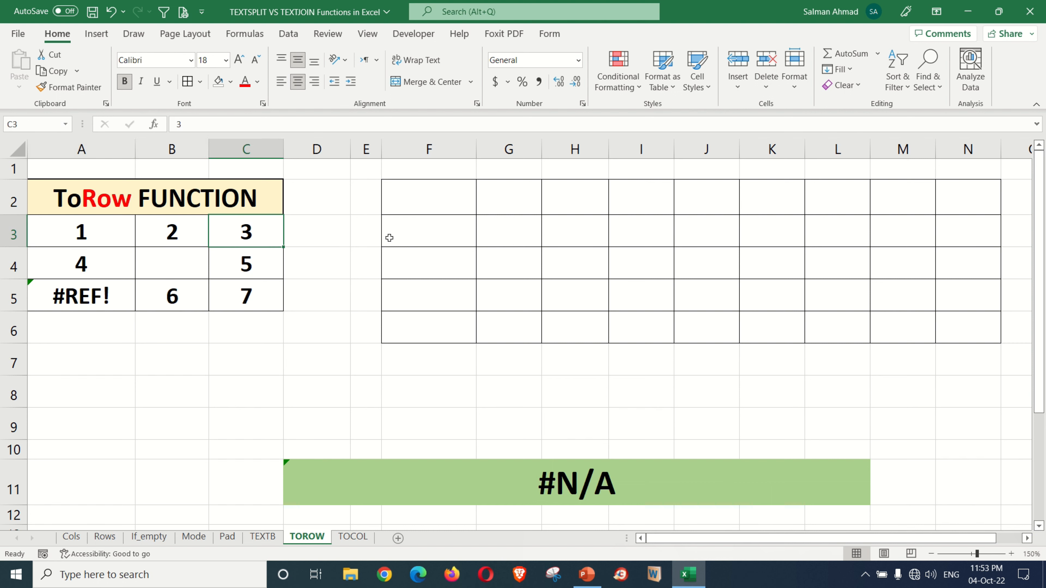
Enter =TOROW(A3:C5) in cell F2 to flatten the source table into one row with all values kept
click(440, 194)
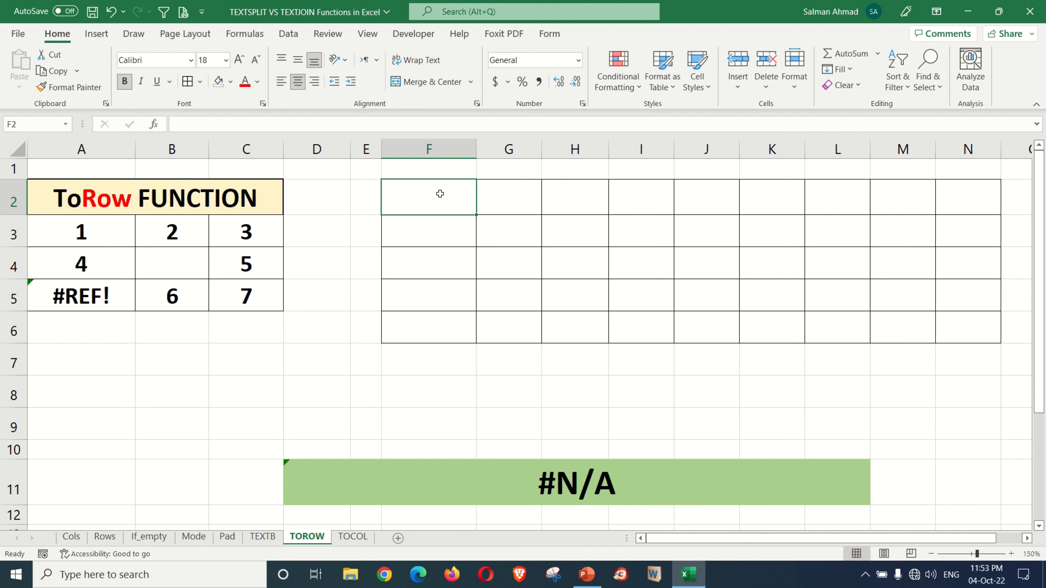
text(=)
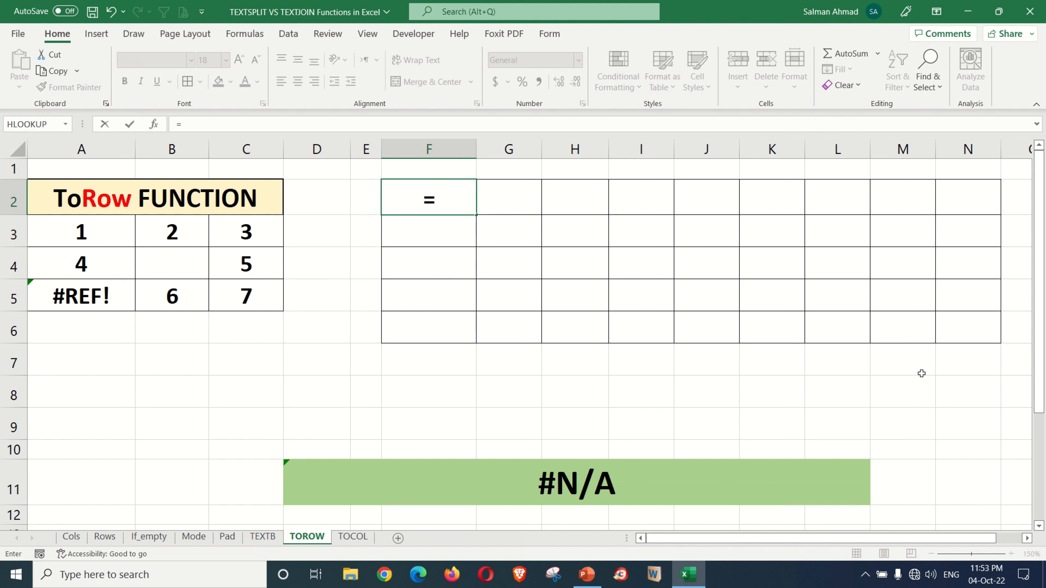
text(T)
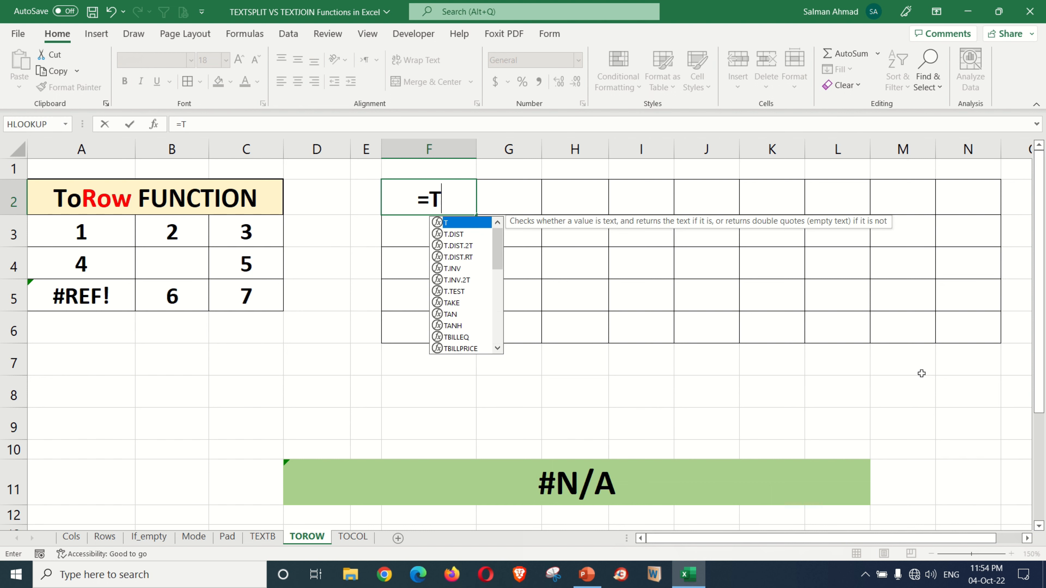
text(OROW)
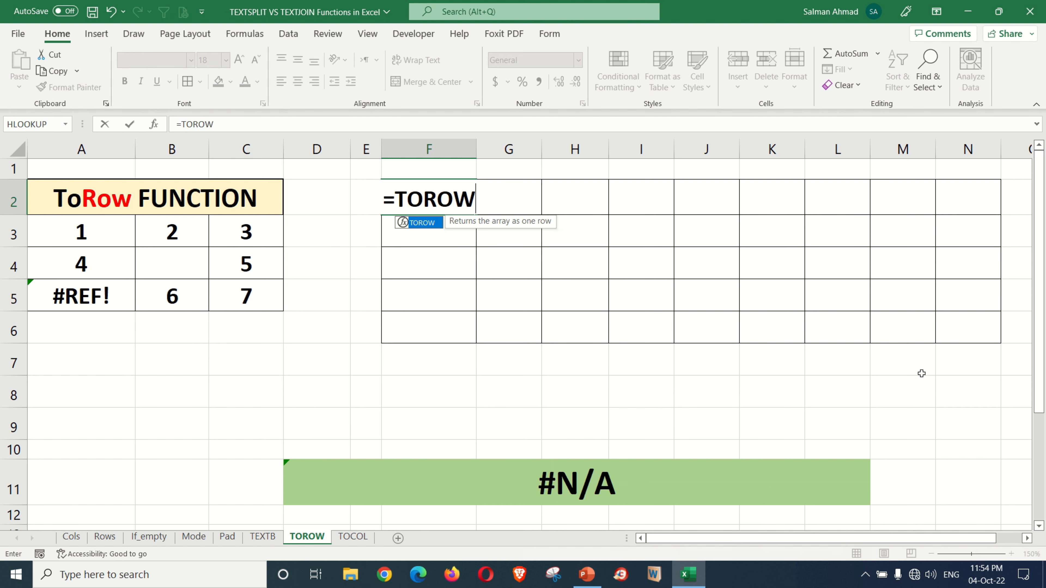
text(()
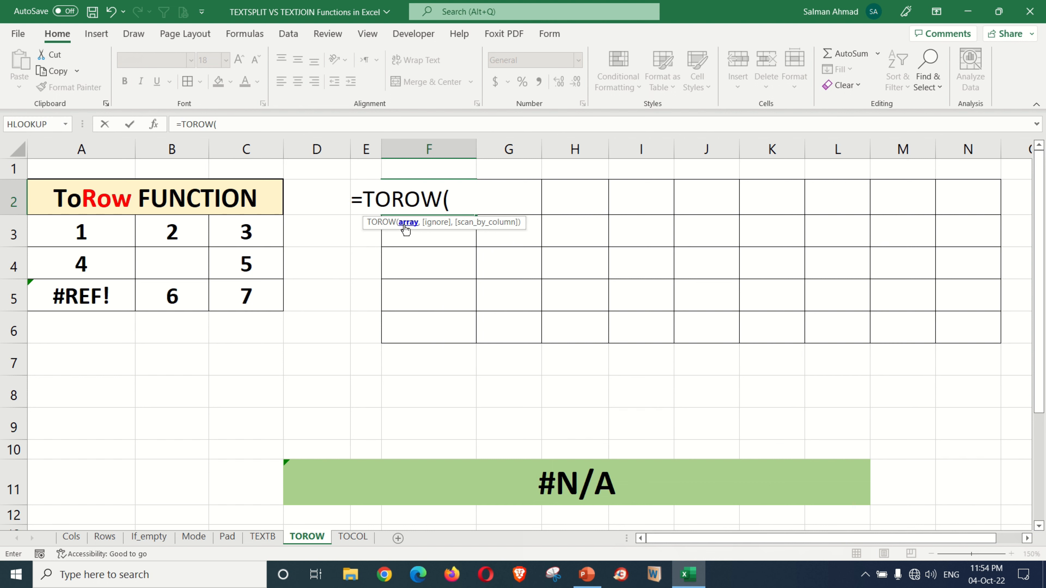
click(85, 233)
drag(84, 233, 228, 291)
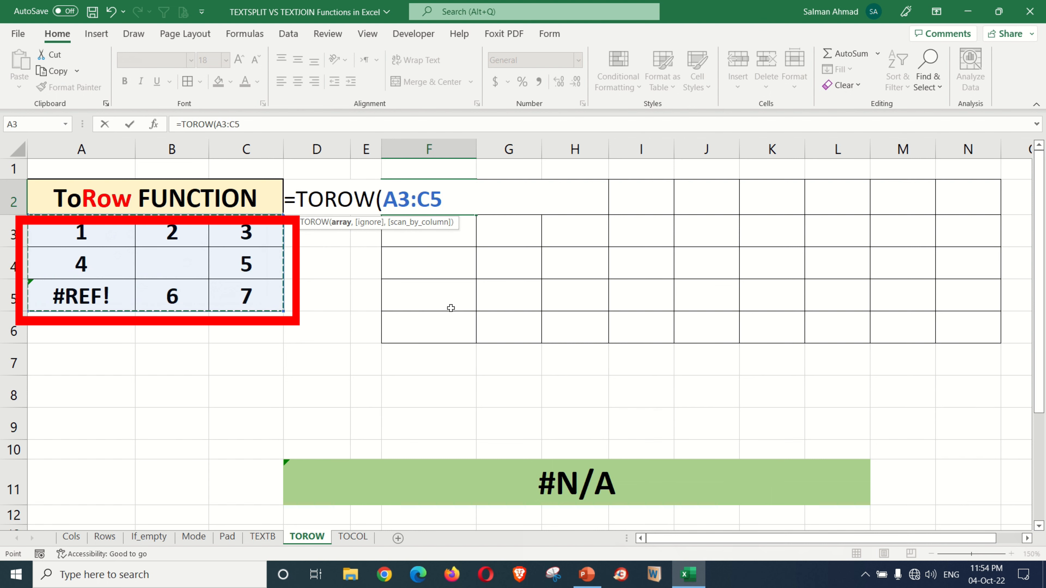
text(,)
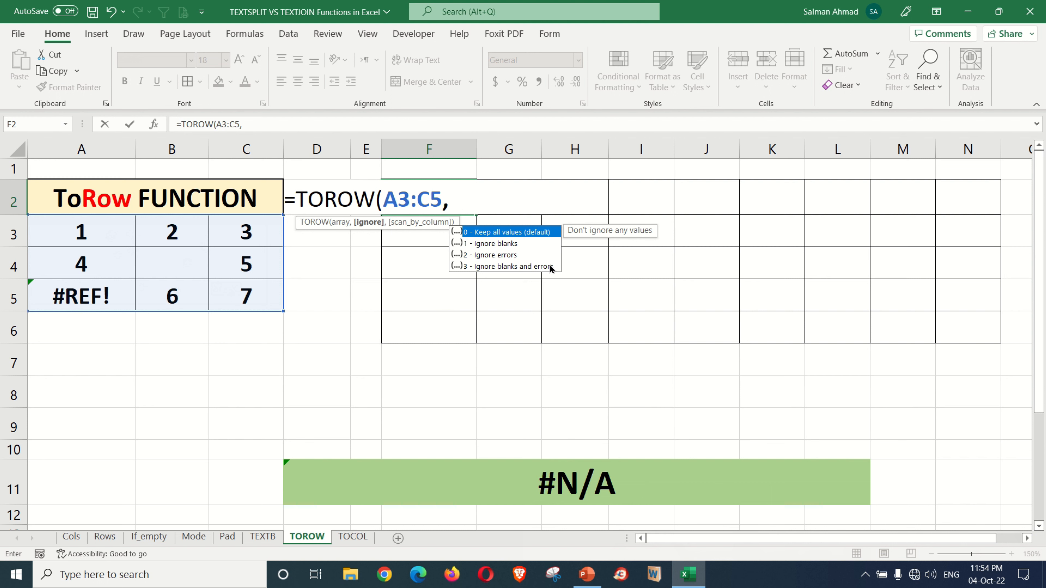
key(BackSpace)
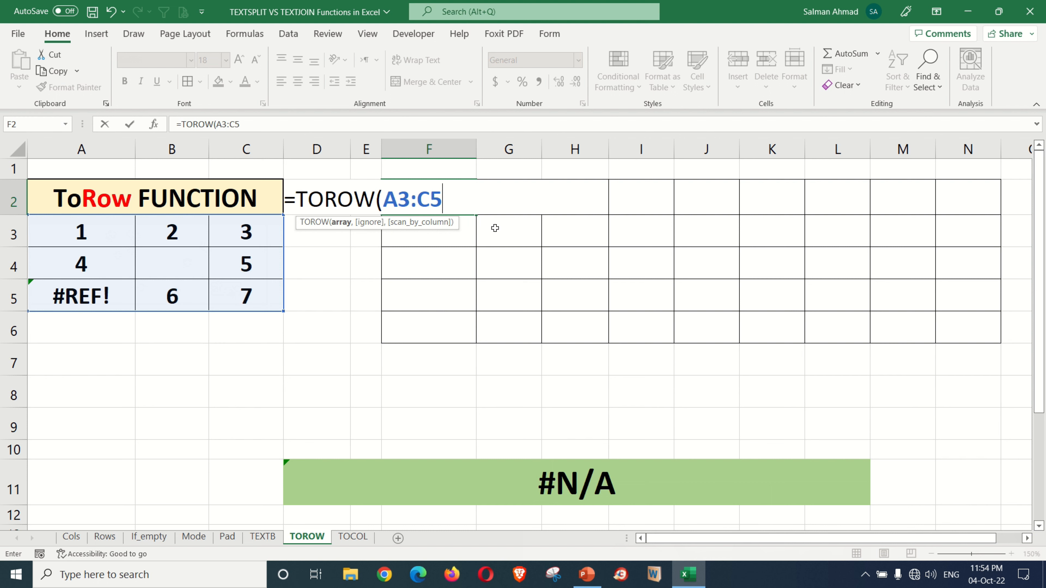
text())
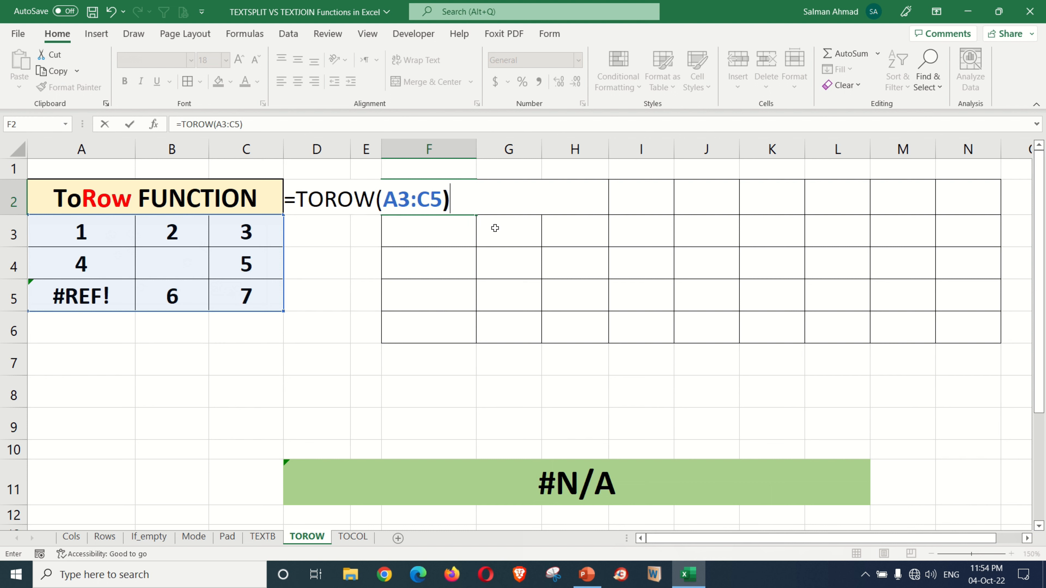
key(Return)
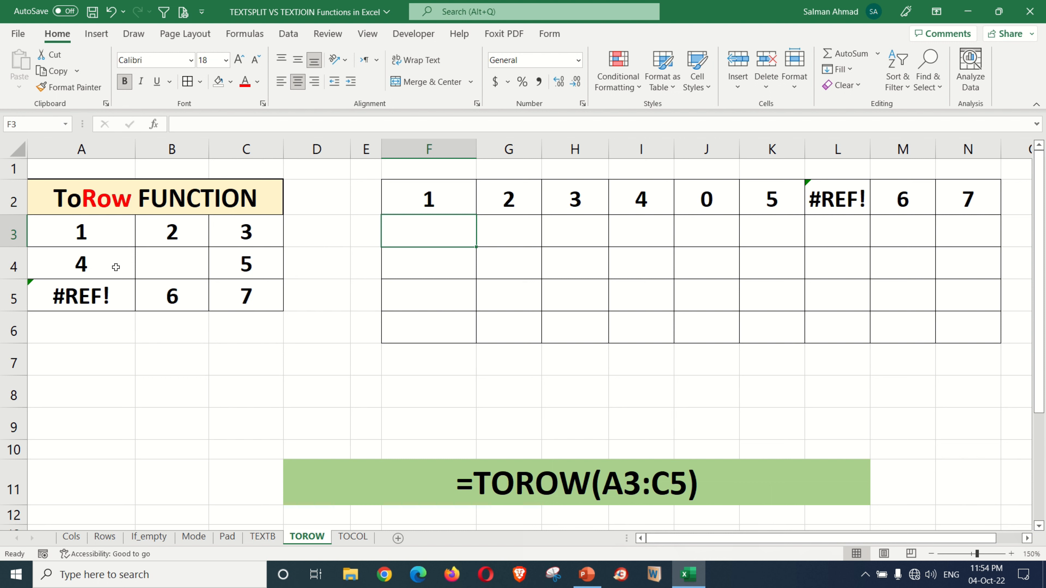
click(164, 266)
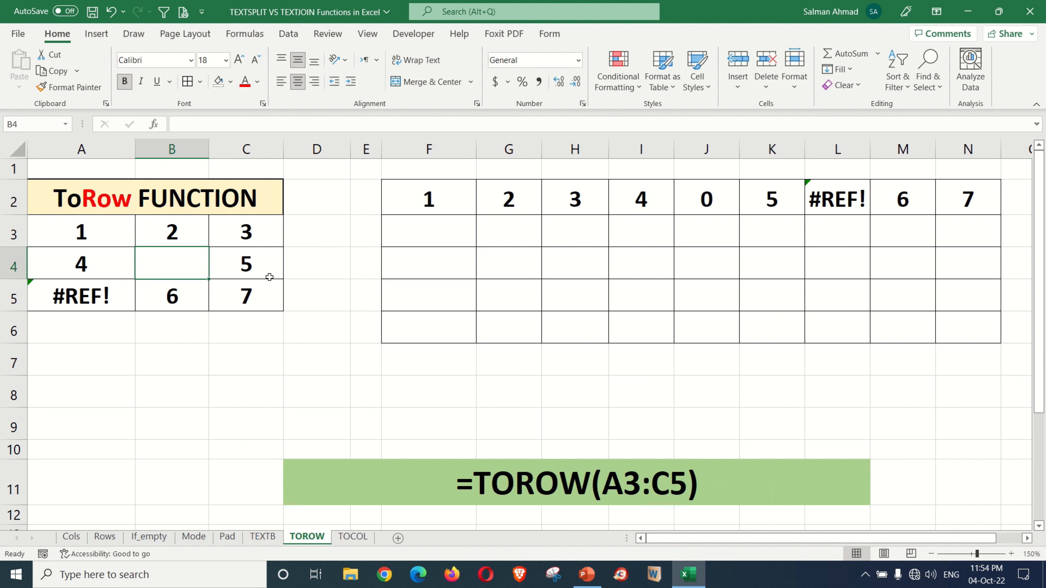
click(88, 292)
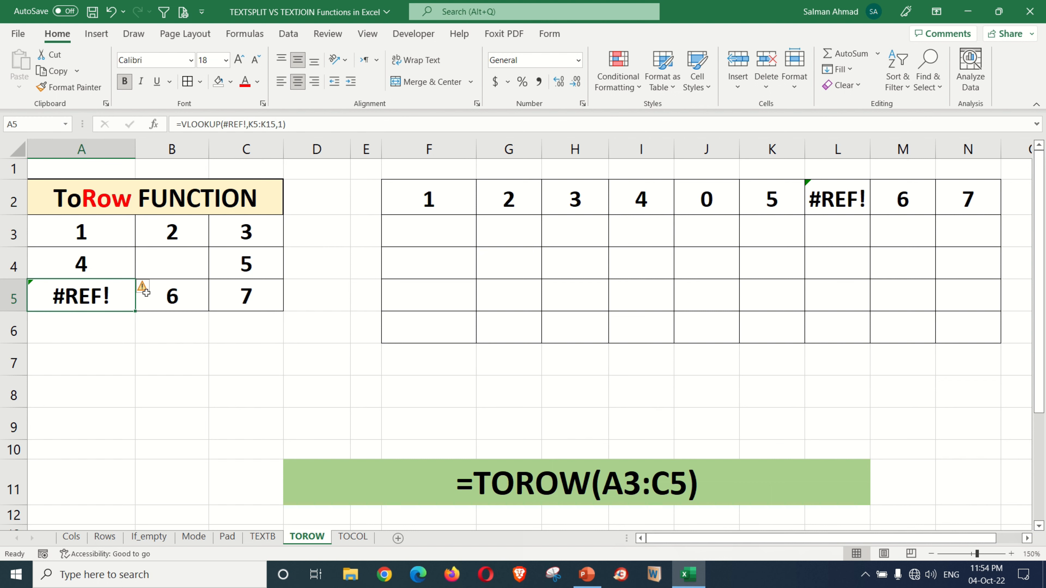
click(850, 201)
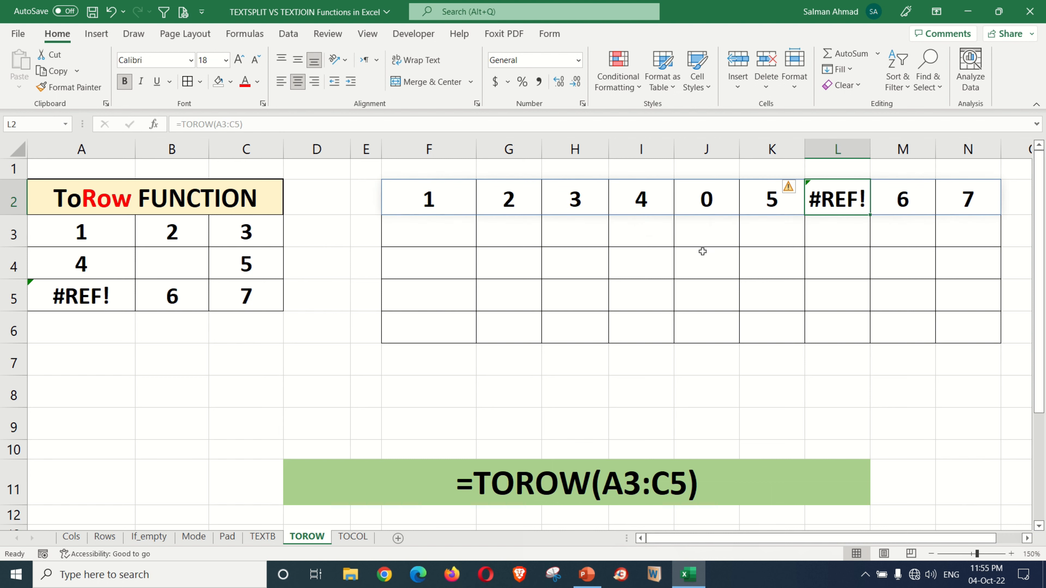
Enter =TOROW(A3:C5,1) in cell F3 to flatten the table into one row while ignoring blanks
click(434, 240)
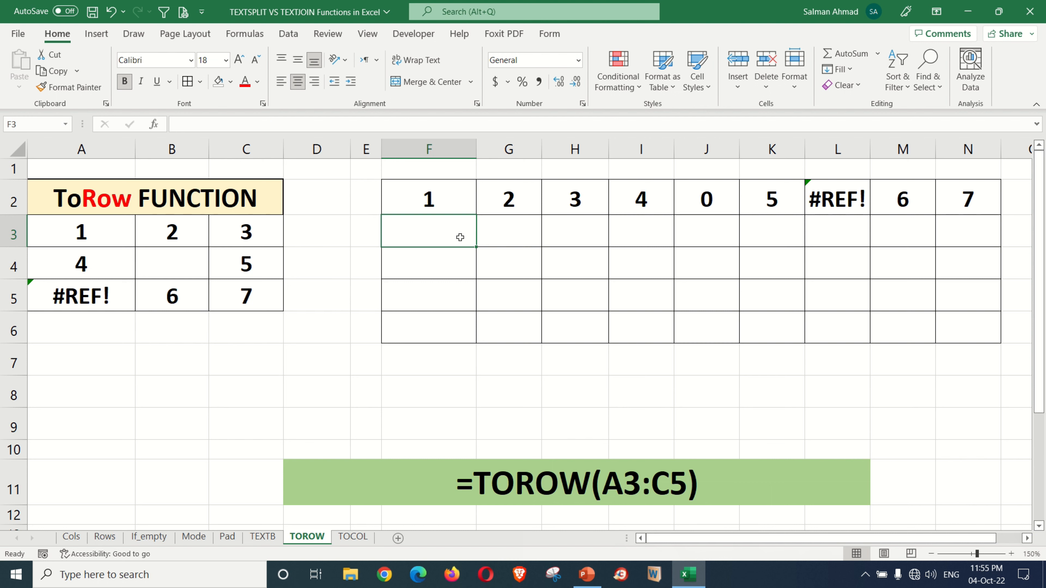
text(=TOR)
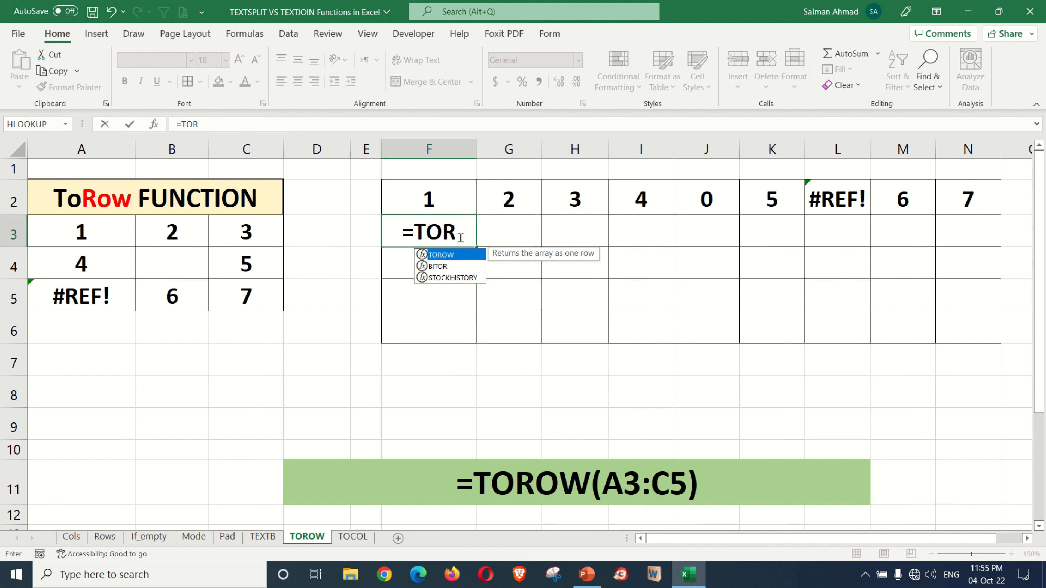
key(Tab)
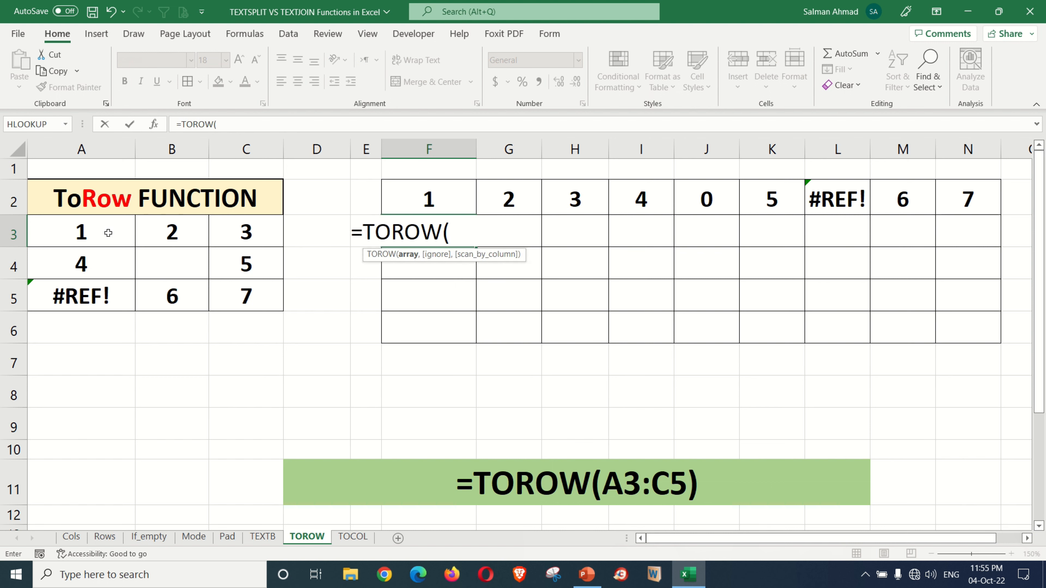
drag(108, 233, 226, 286)
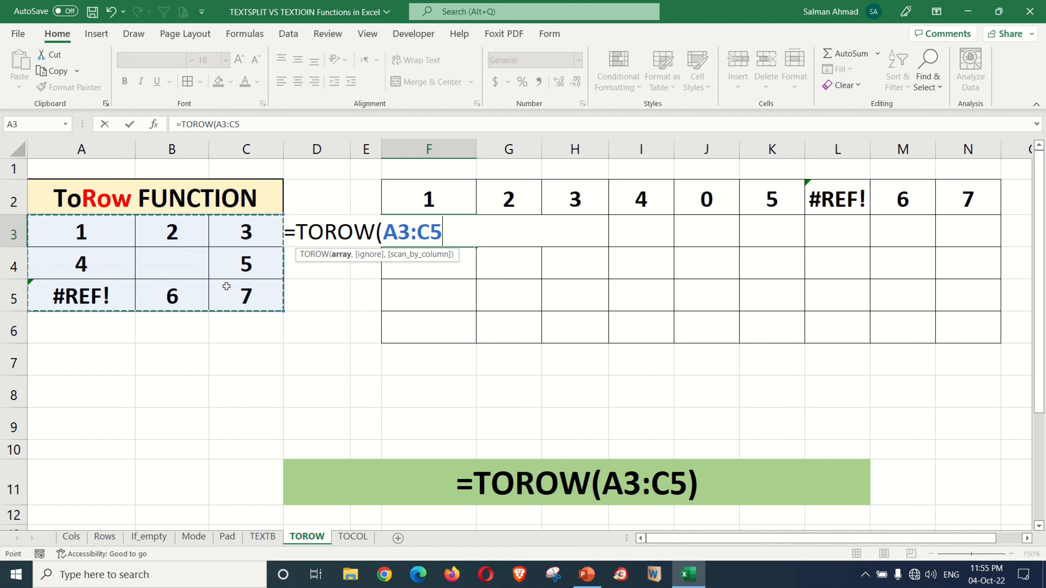
text(,)
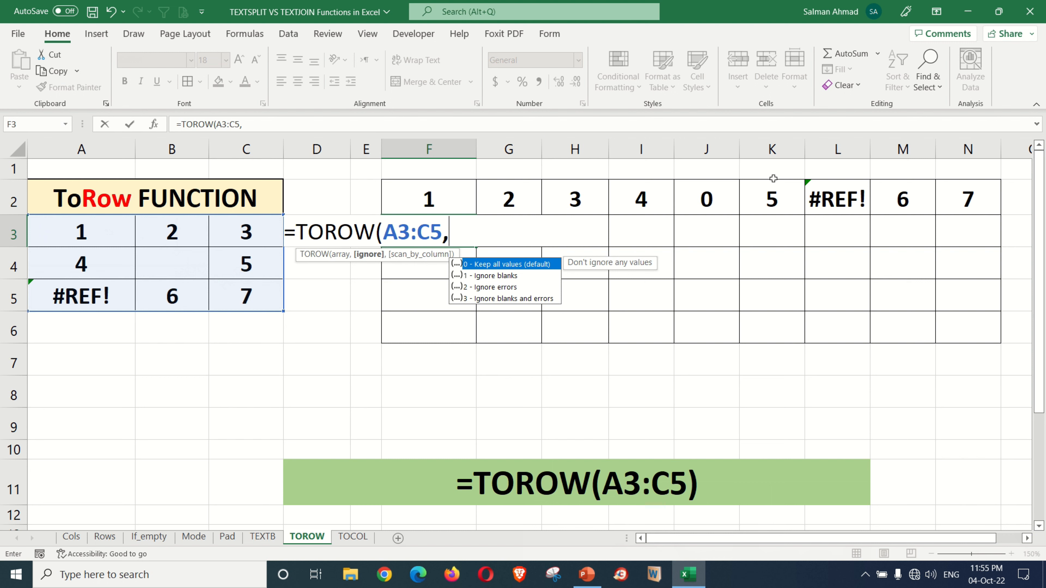
text(1))
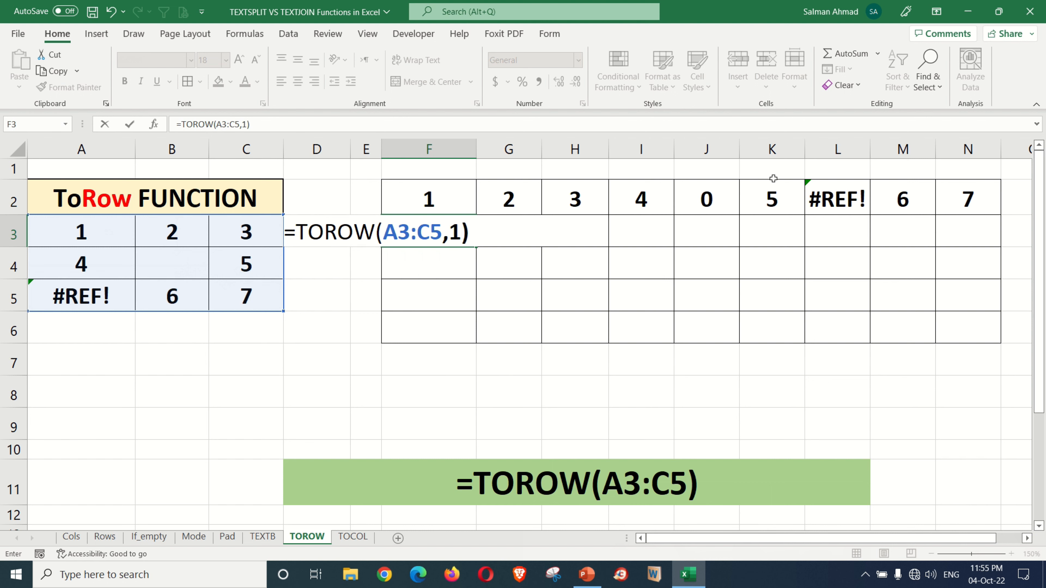
key(Return)
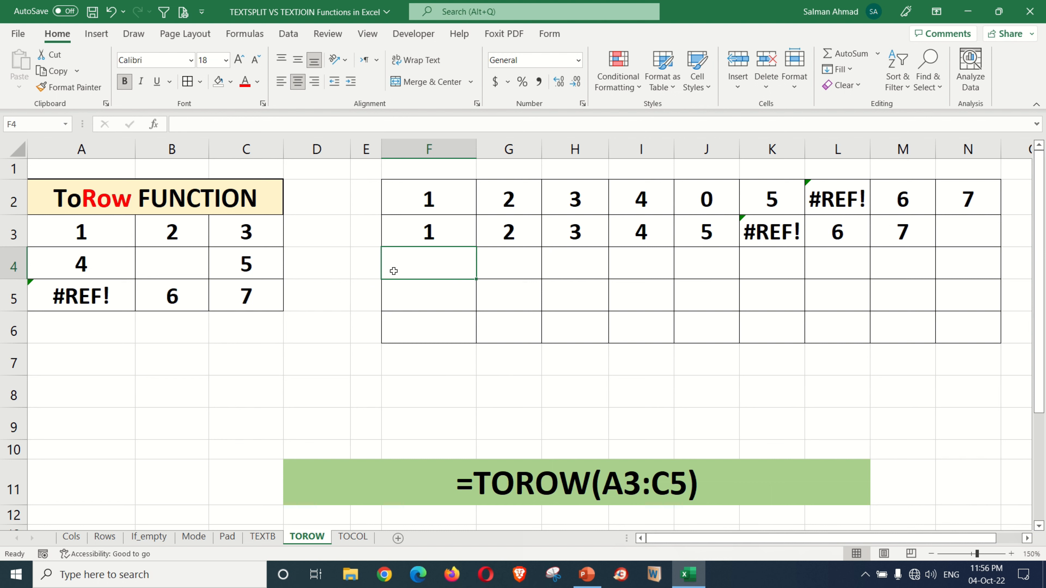
Enter =TOROW(A3:C5,2) in cell F4 to flatten the table into one row while ignoring errors
text(=)
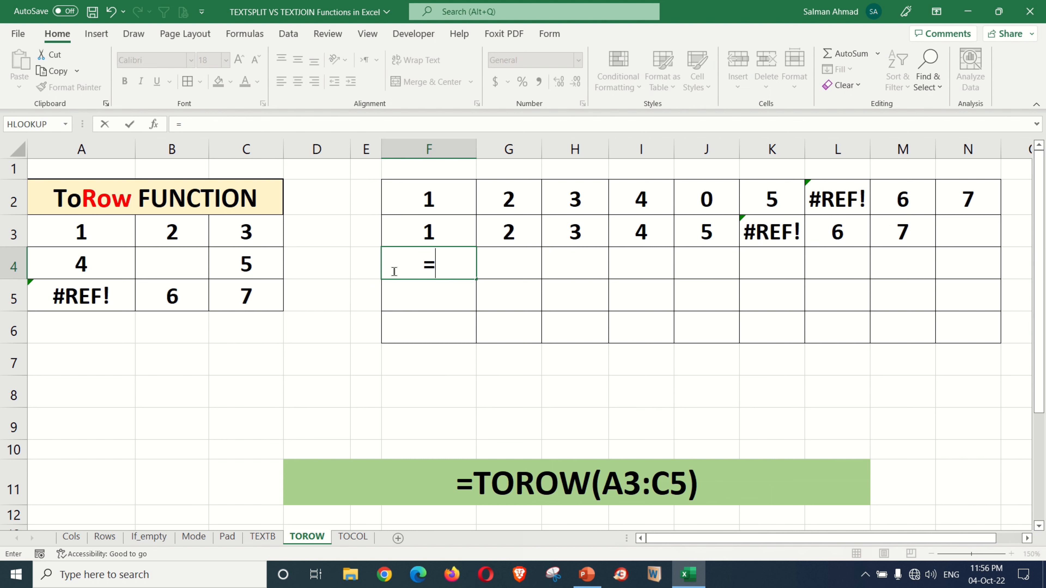
text(TOROW()
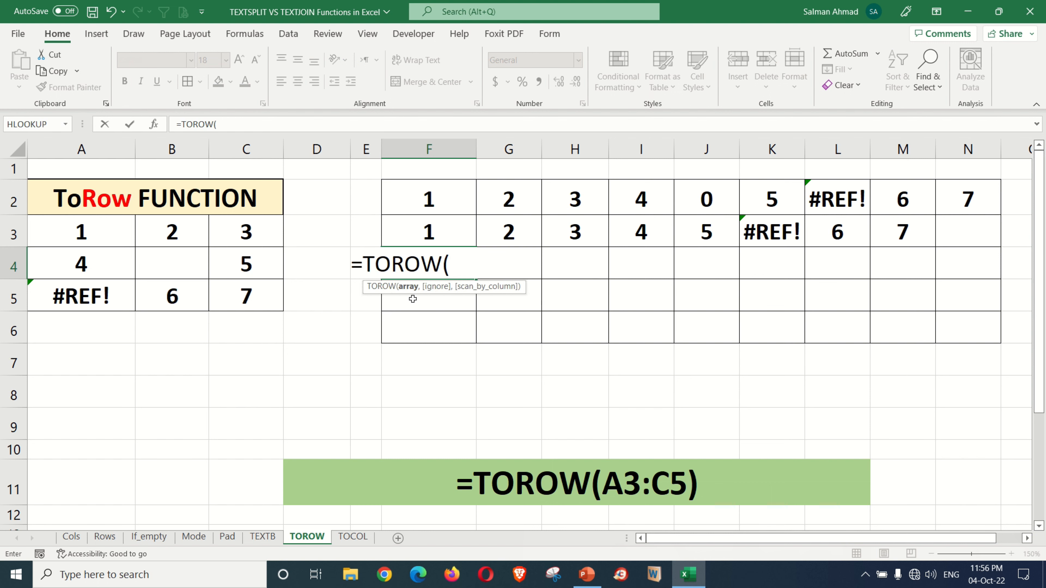
drag(123, 232, 222, 283)
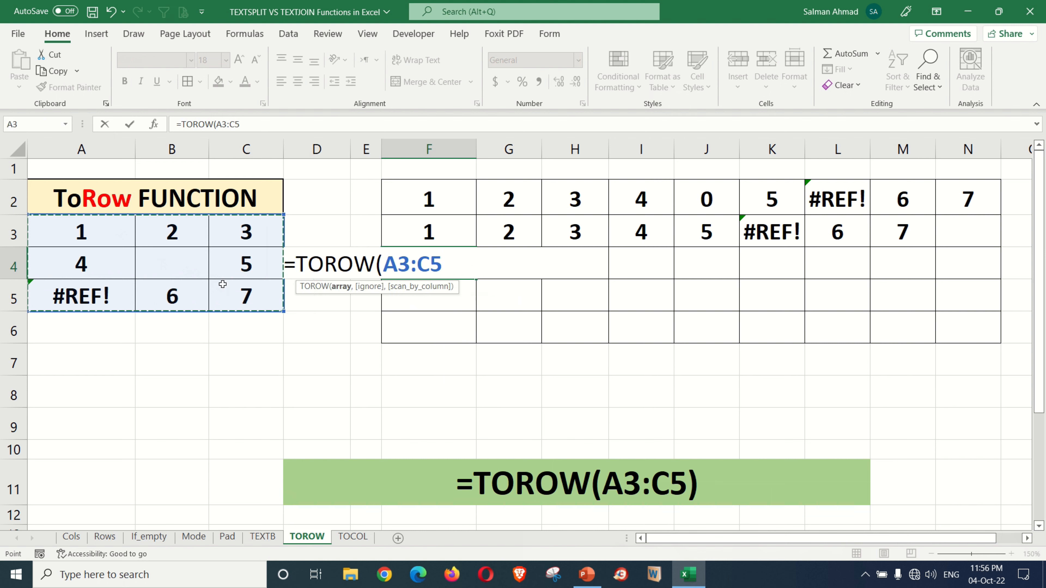
text(,)
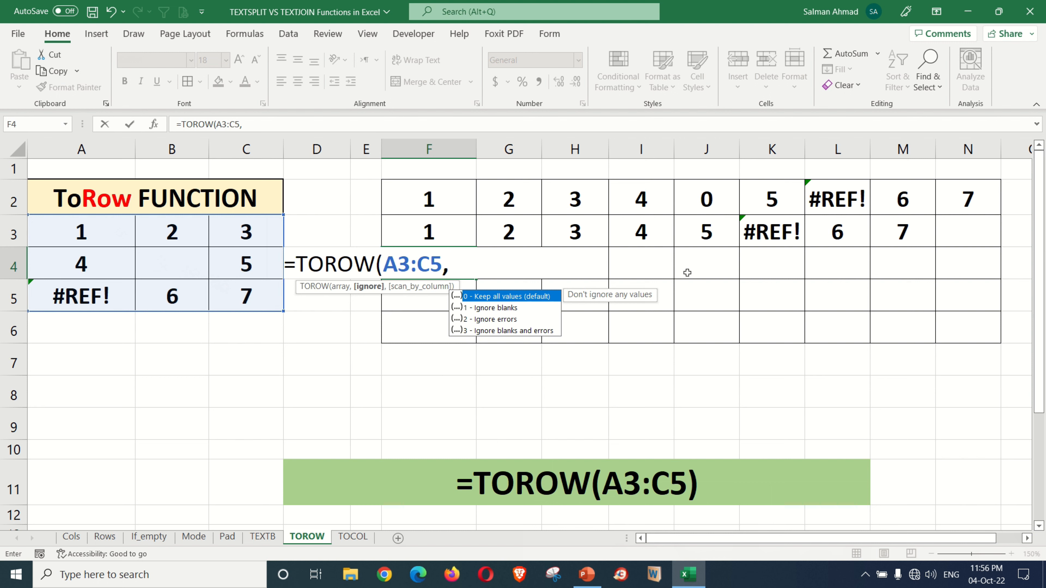
text(2))
key(Return)
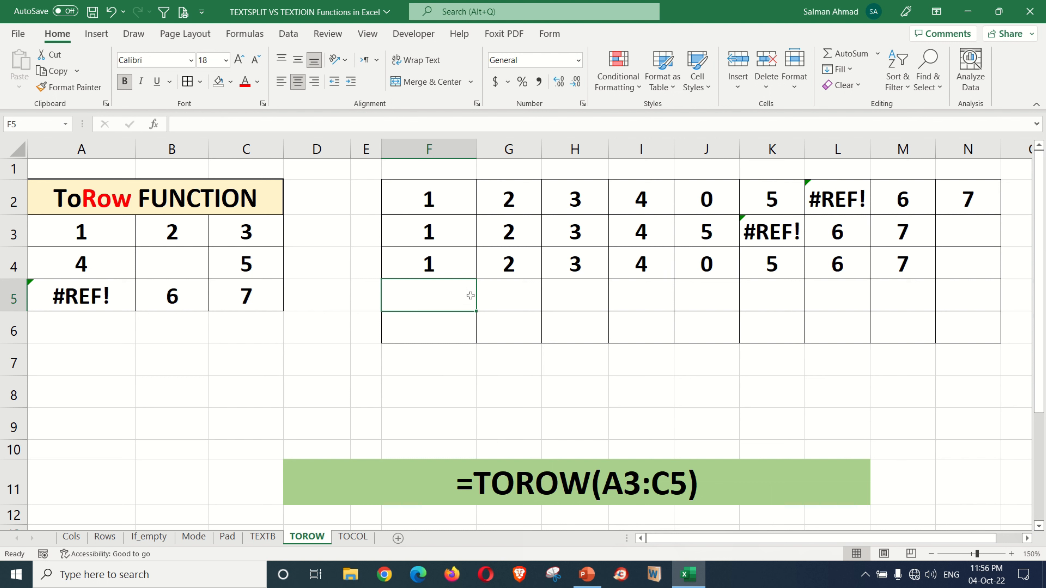
Enter =TOROW(A3:C5,3) in cell F5 to flatten the table into one row while ignoring blanks and errors
text(=)
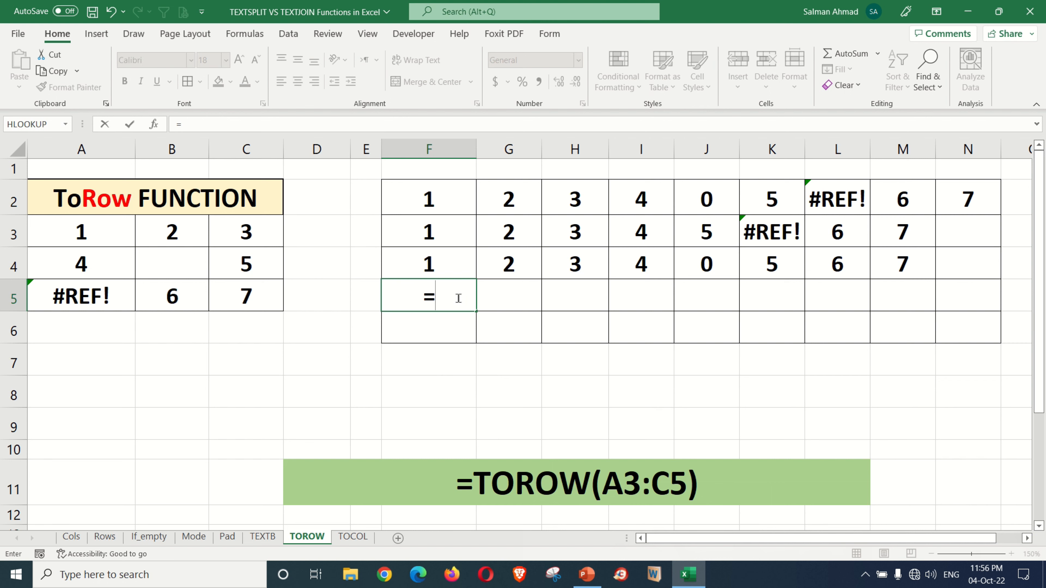
text(TOR)
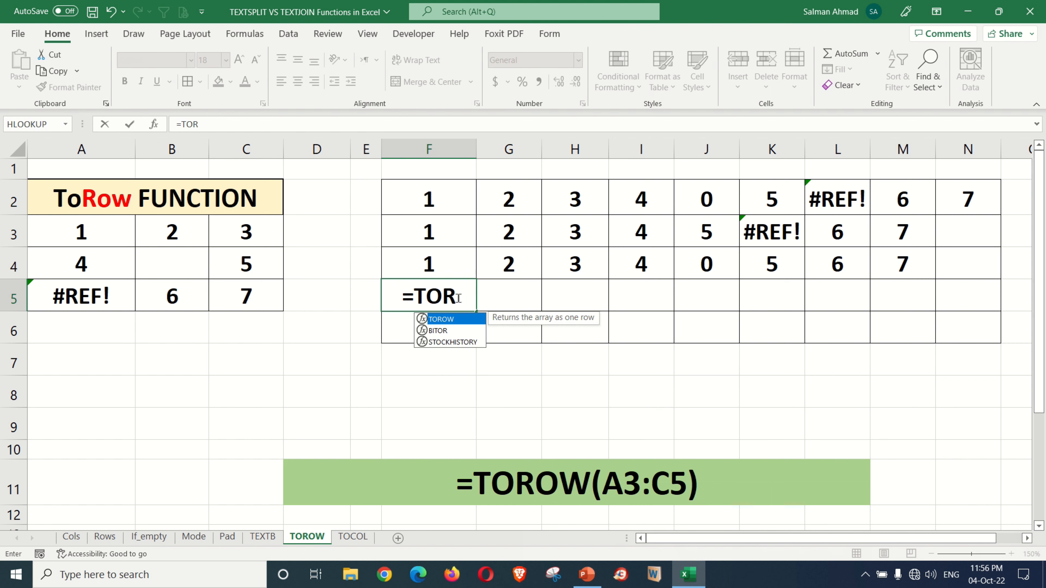
key(Tab)
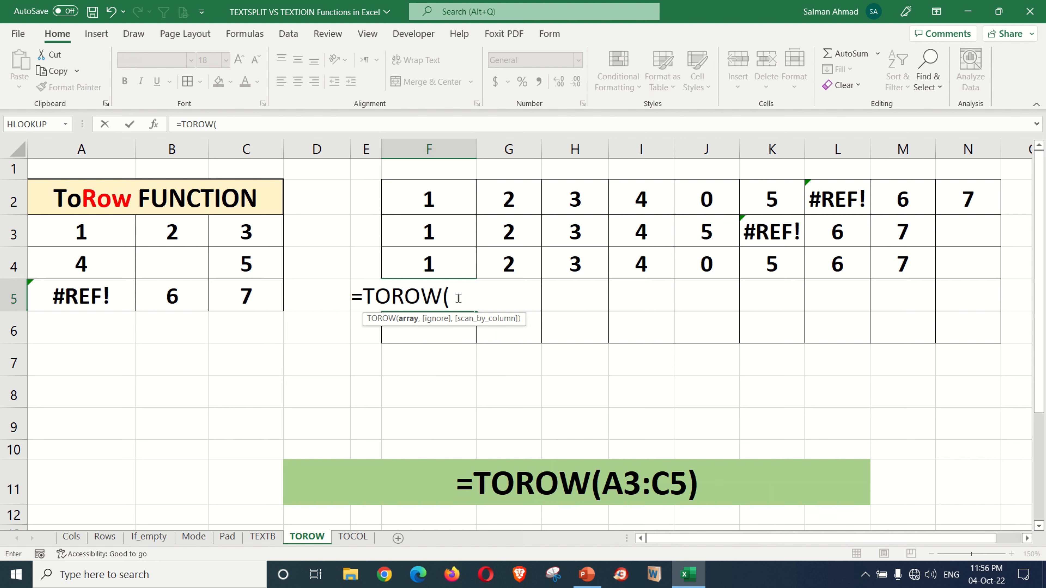
click(107, 241)
drag(150, 251, 222, 284)
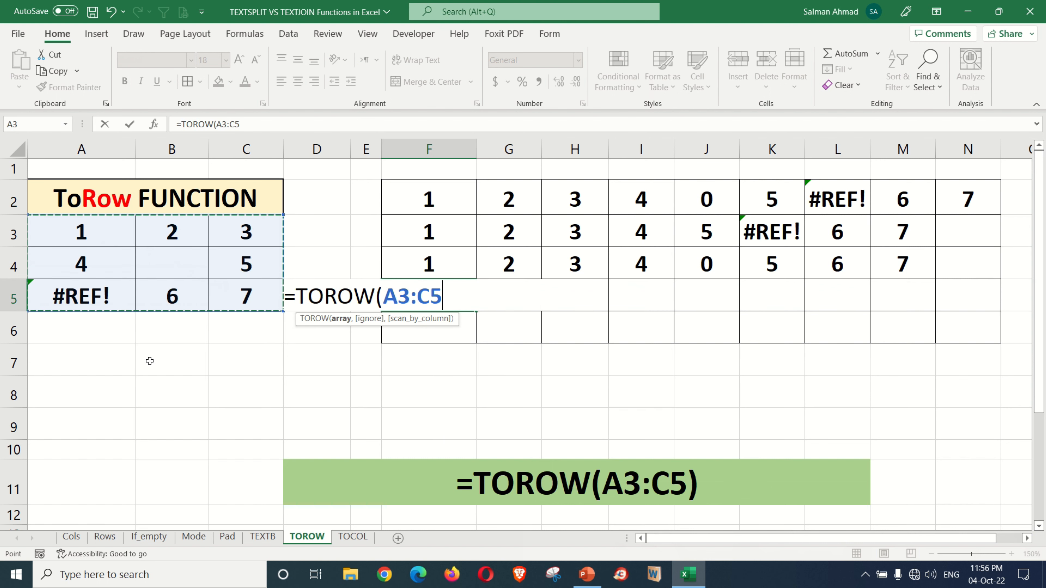
text(,)
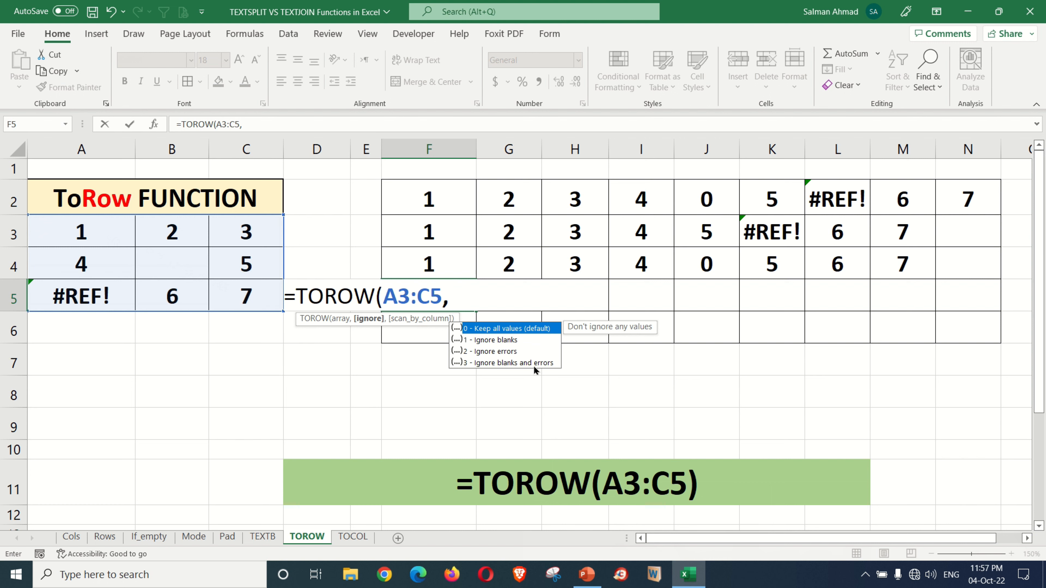
text(3))
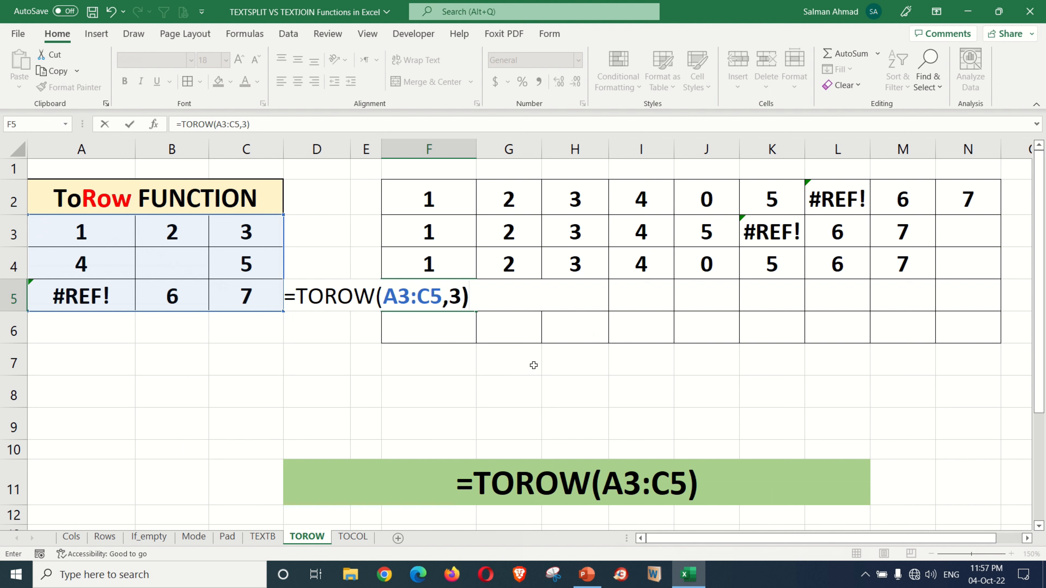
key(Return)
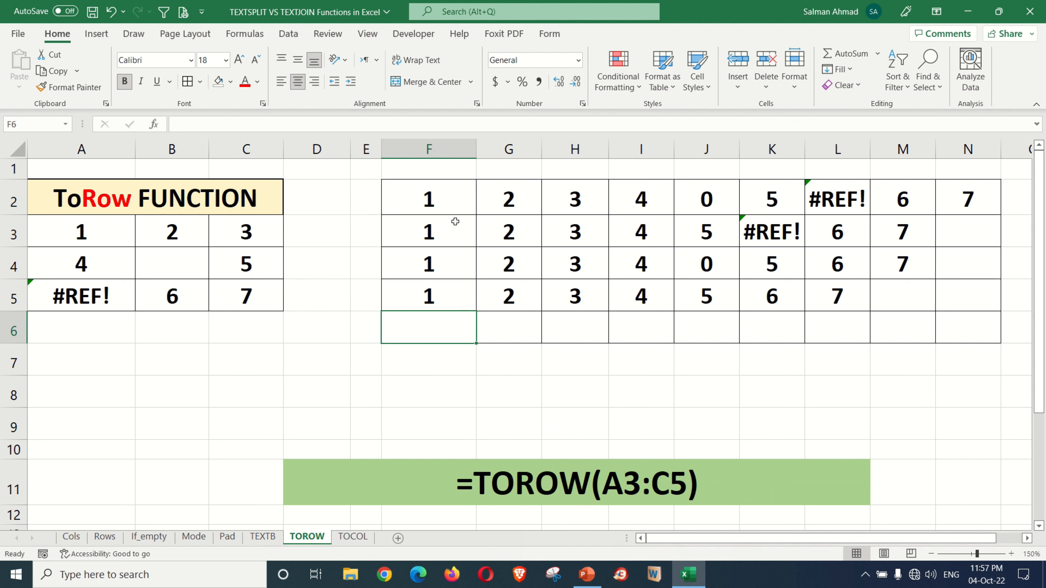
Switch to the TOCOL sheet and review its source table A2:E3, including the blank and error cells
click(454, 202)
click(559, 476)
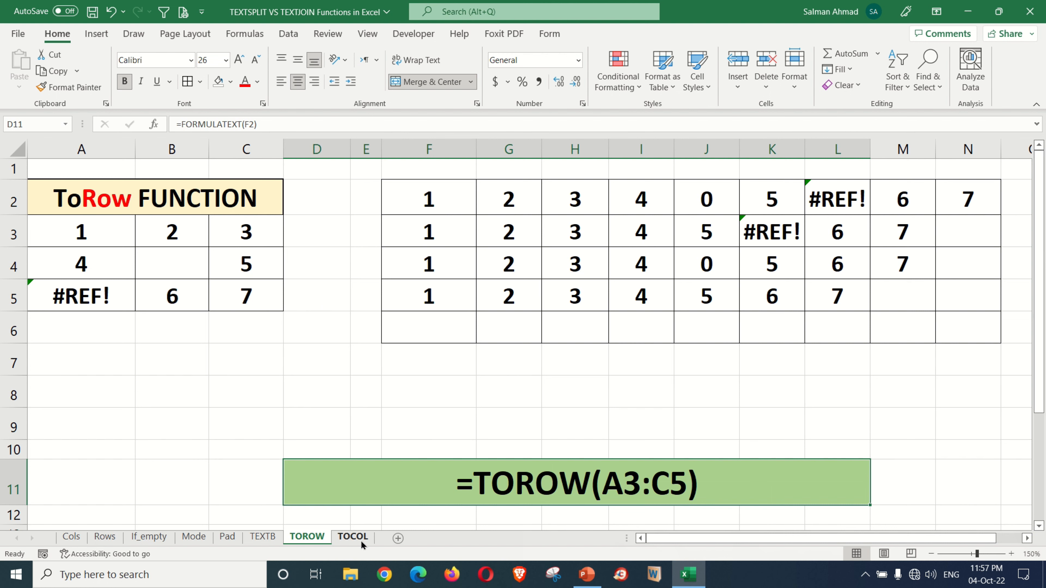
click(352, 537)
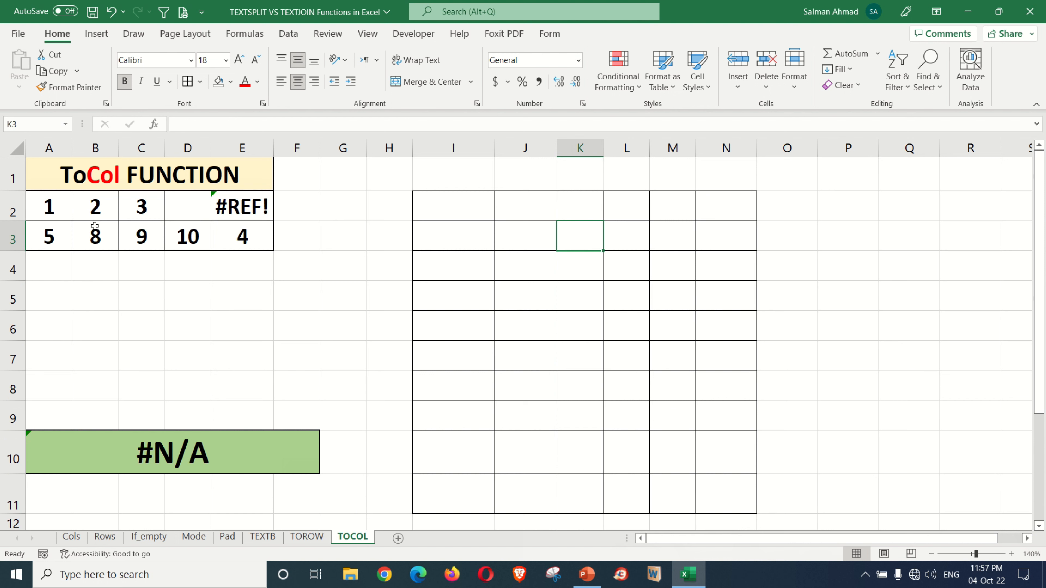
drag(60, 210, 259, 215)
drag(49, 243, 216, 241)
click(202, 208)
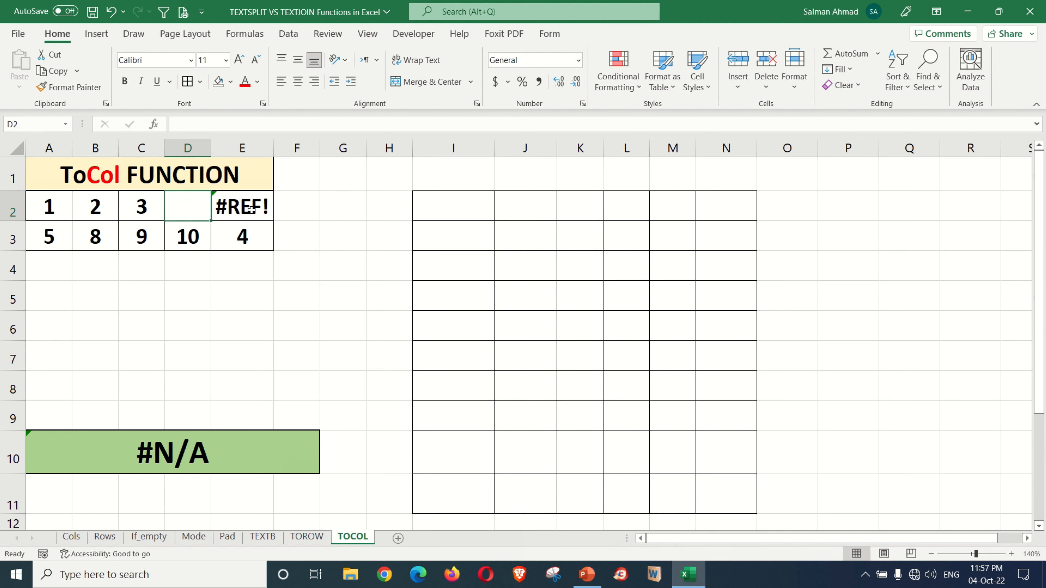
click(251, 209)
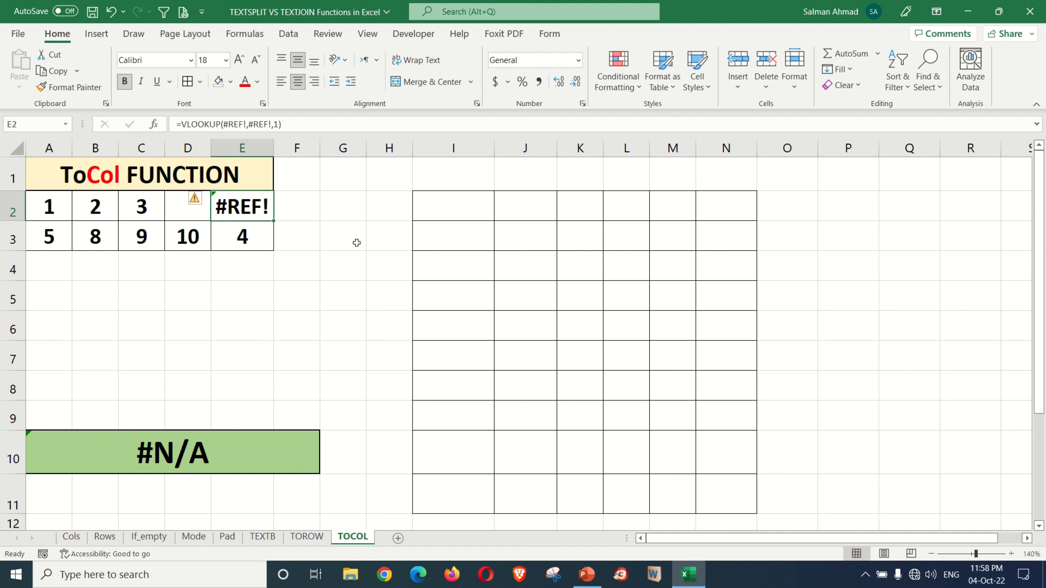
Enter =TOCOL(A2:E3) in cell I2 to stack the source table into one column with all values kept
click(455, 210)
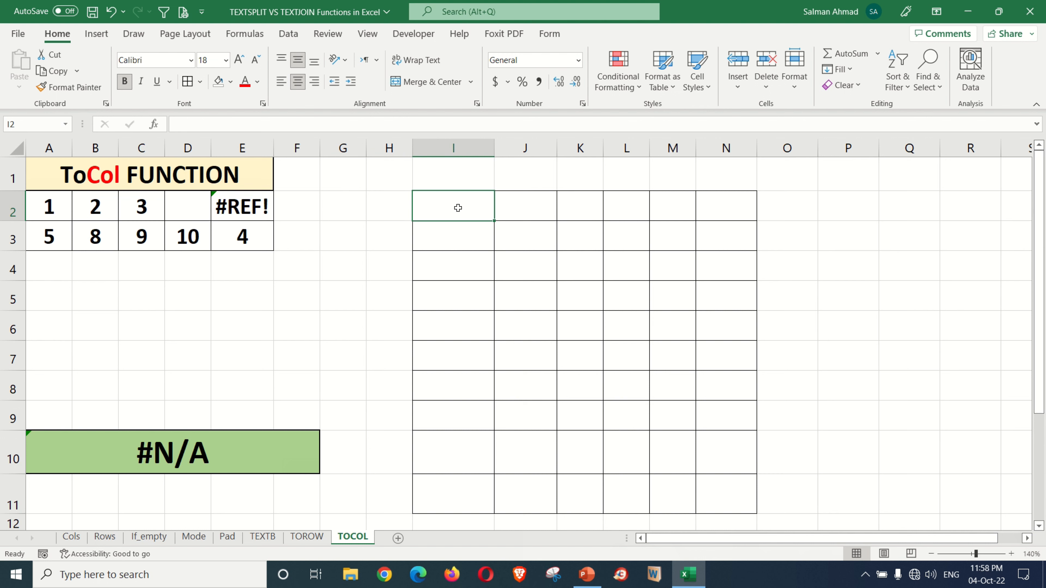
text(=)
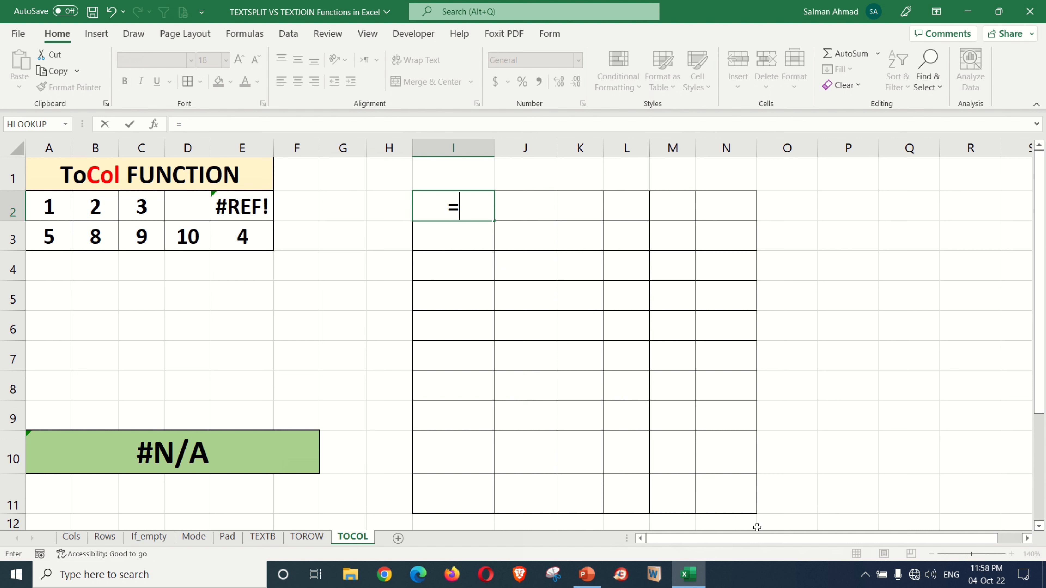
text(TOCOL()
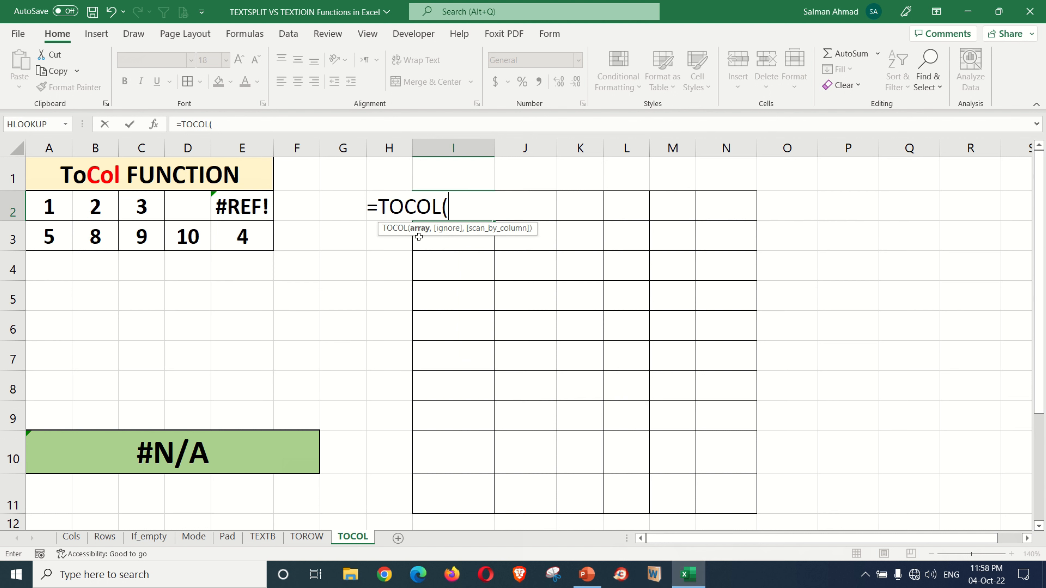
drag(54, 206, 235, 235)
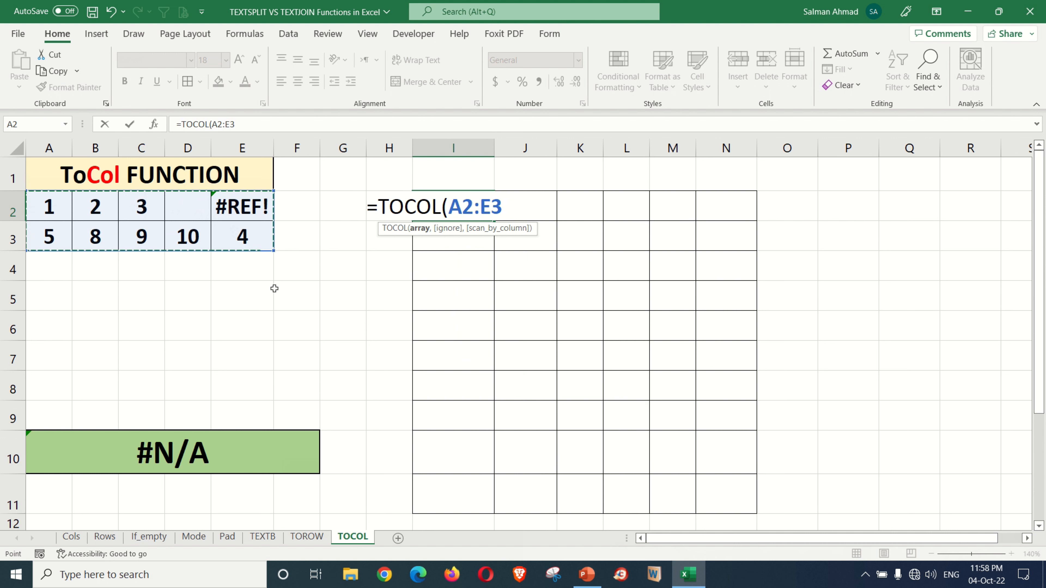
text(,)
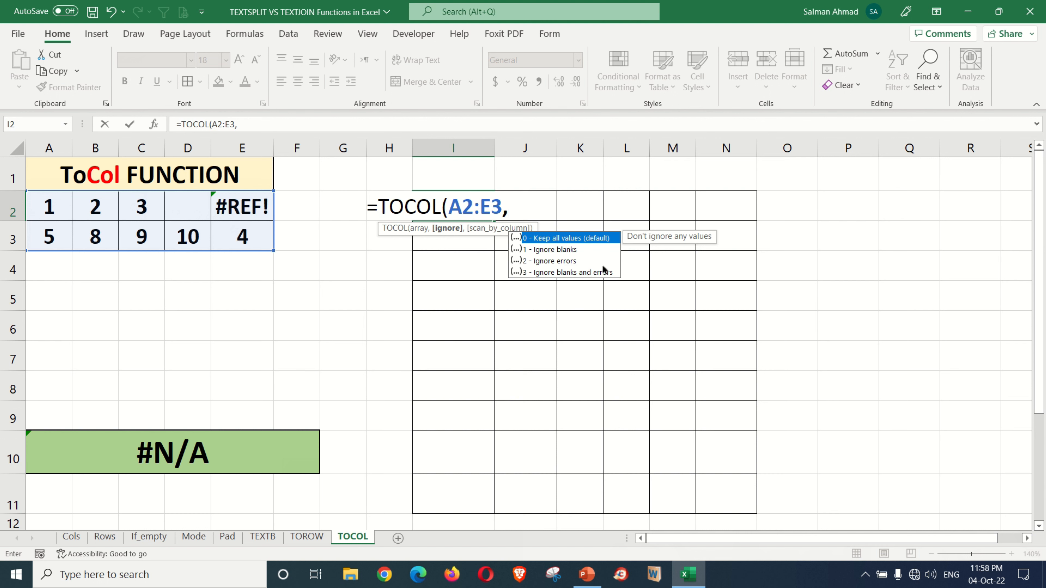
key(BackSpace)
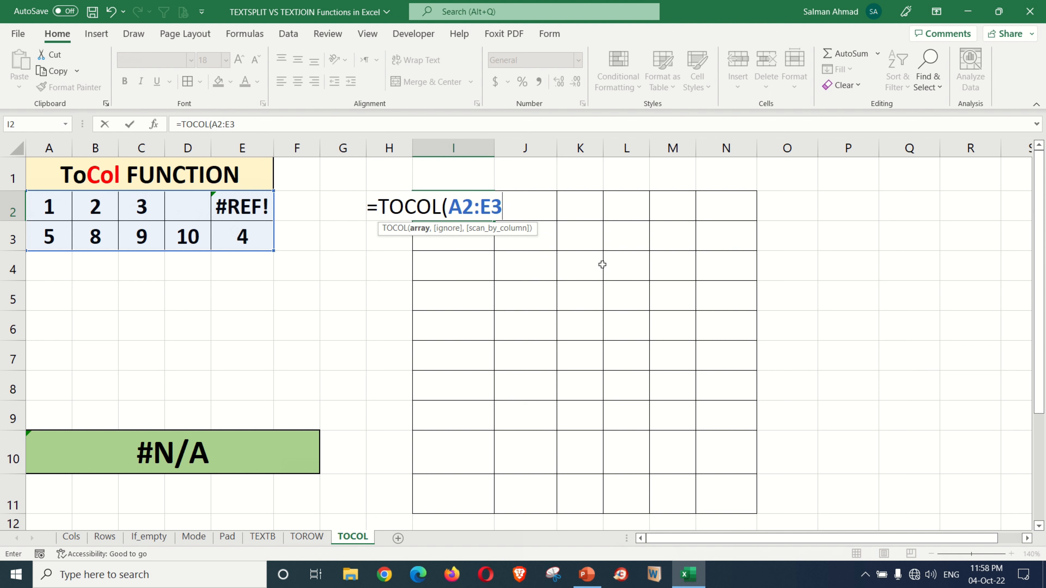
text())
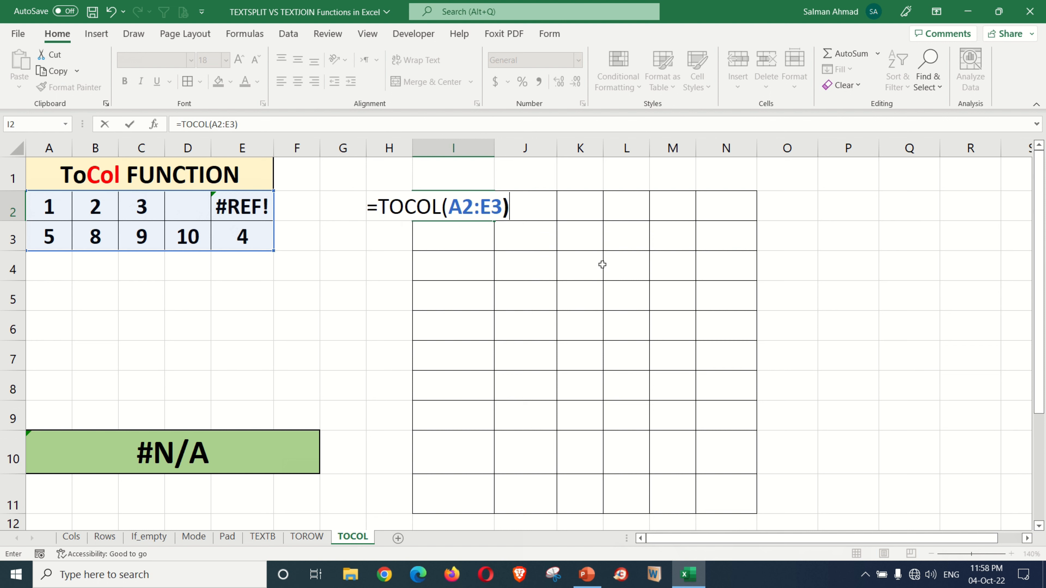
key(Return)
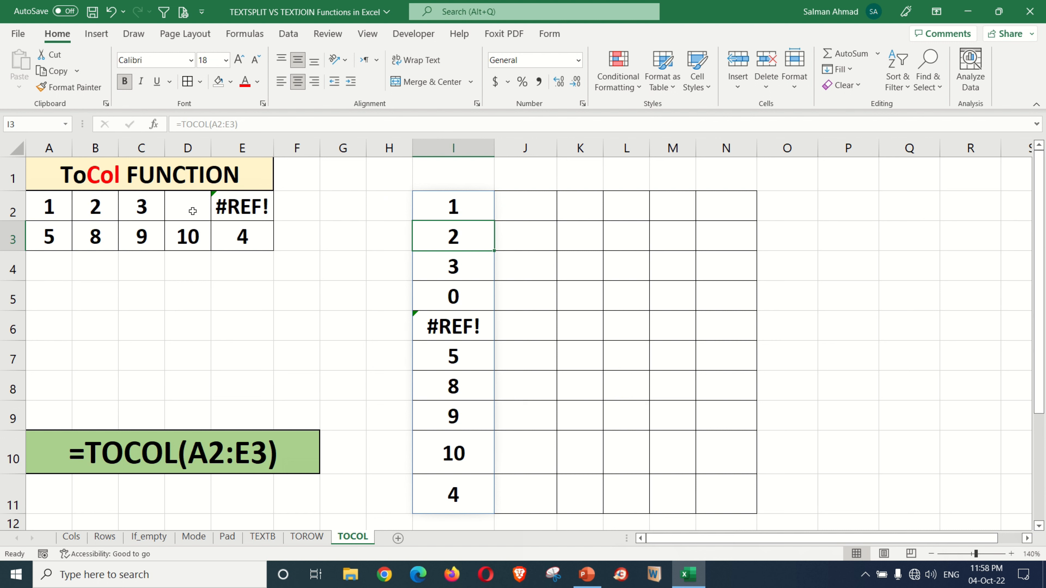
click(450, 297)
click(457, 328)
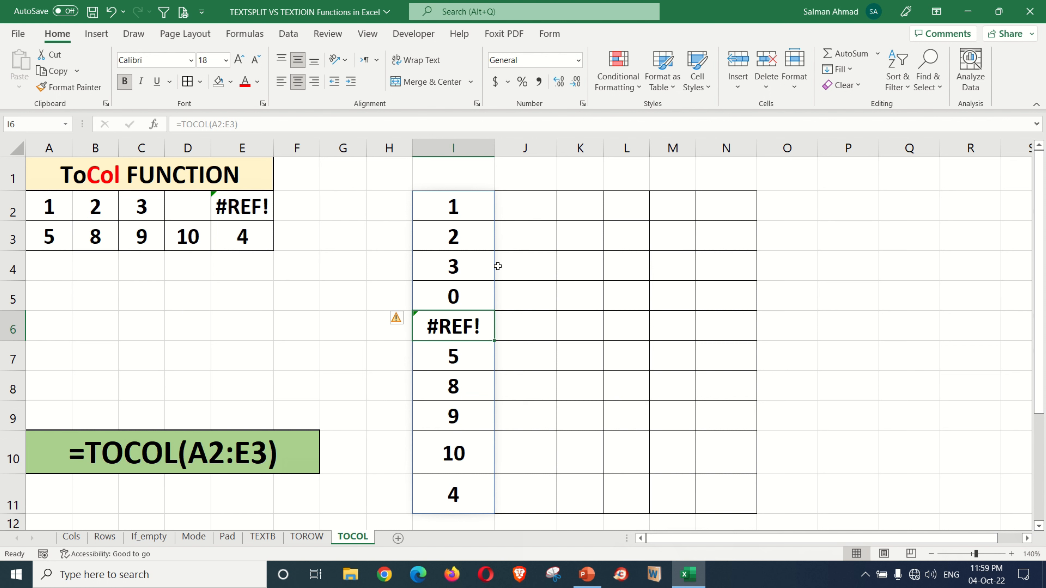
Enter =TOCOL(A2:E3,1) in cell J2 to stack the table into one column while ignoring blanks
click(511, 216)
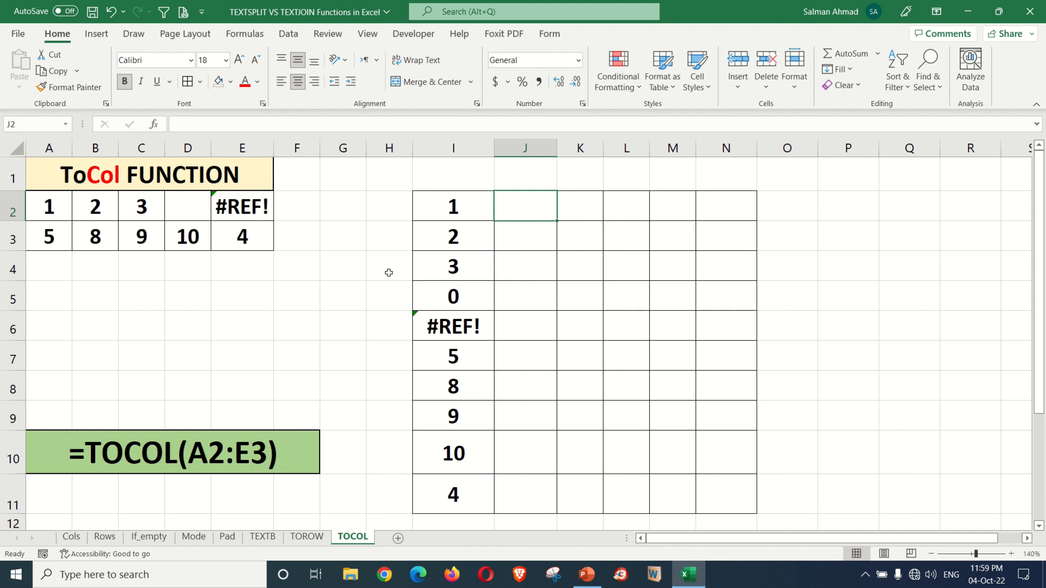
text(=)
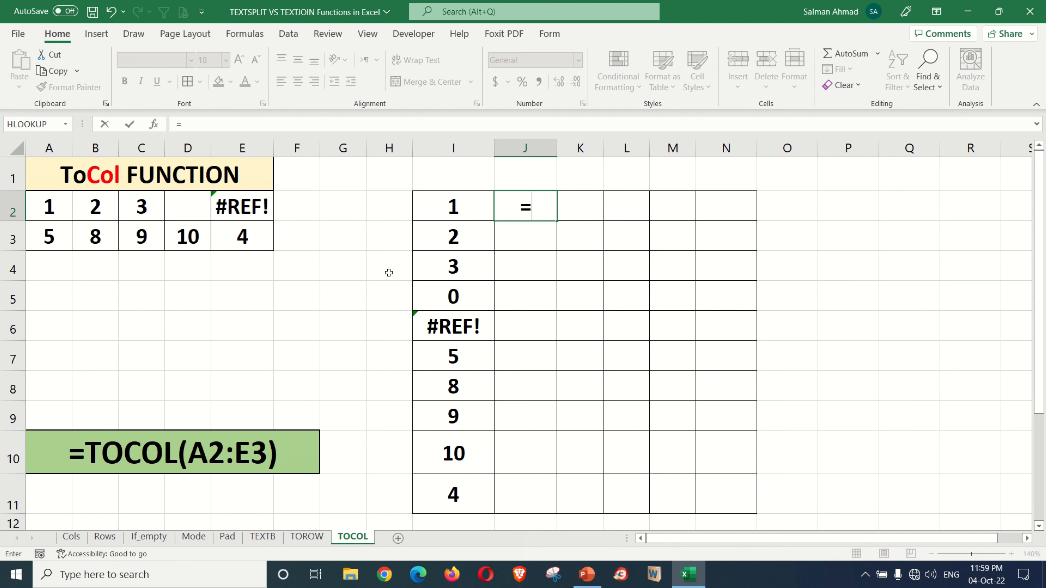
text(TOCOL()
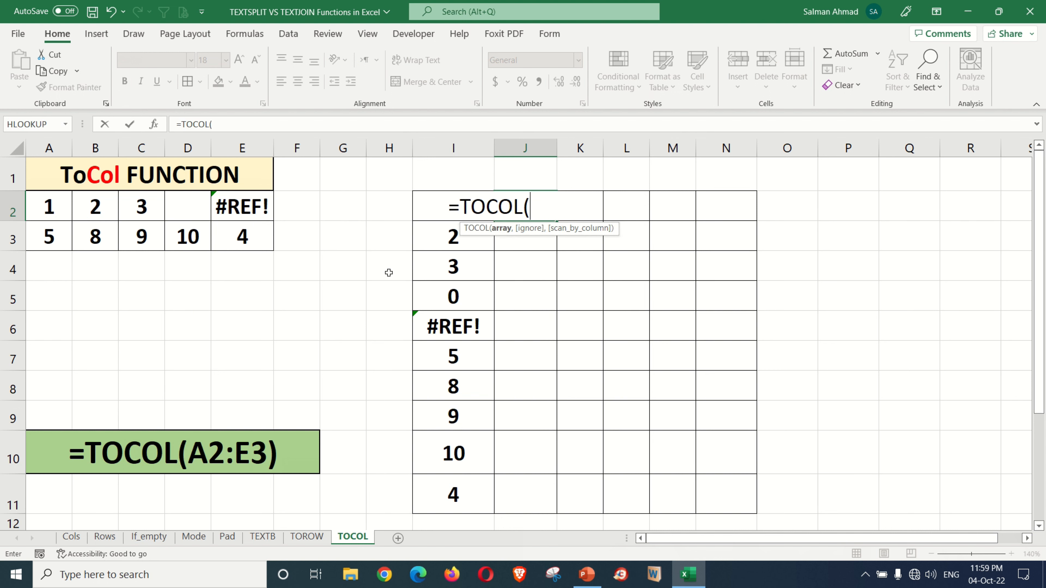
drag(52, 204, 226, 238)
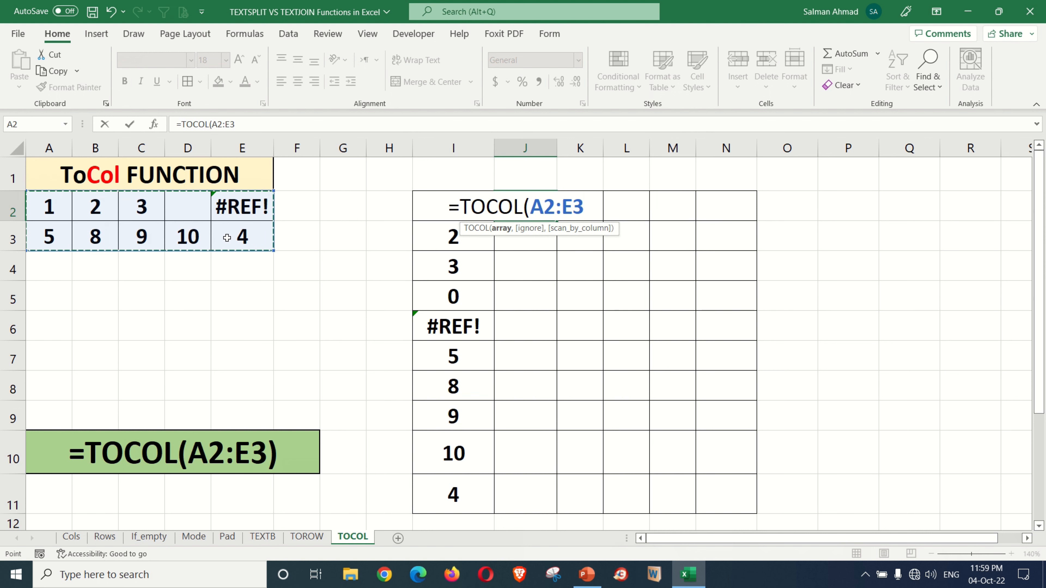
text(,)
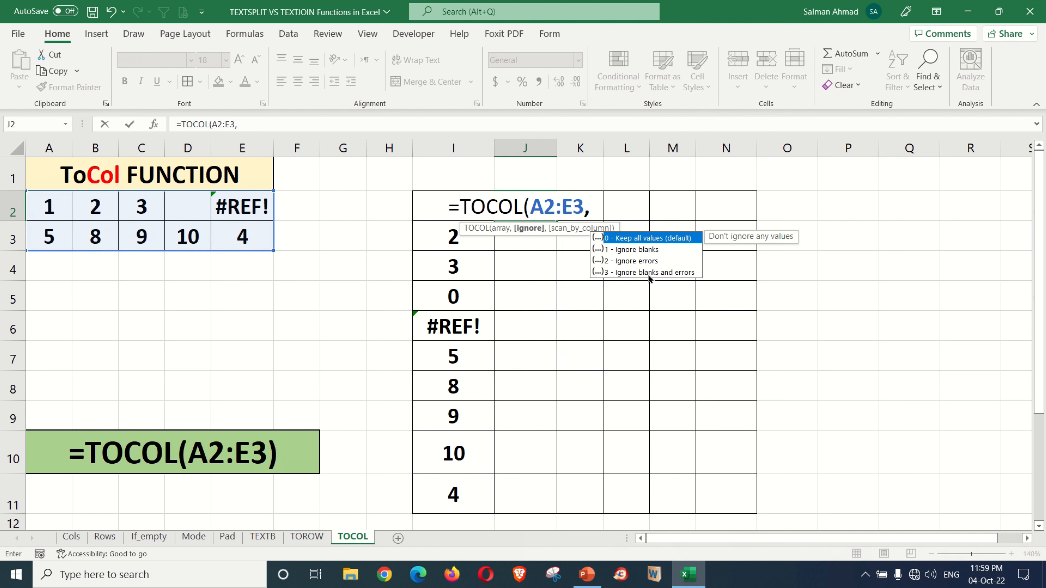
text(1))
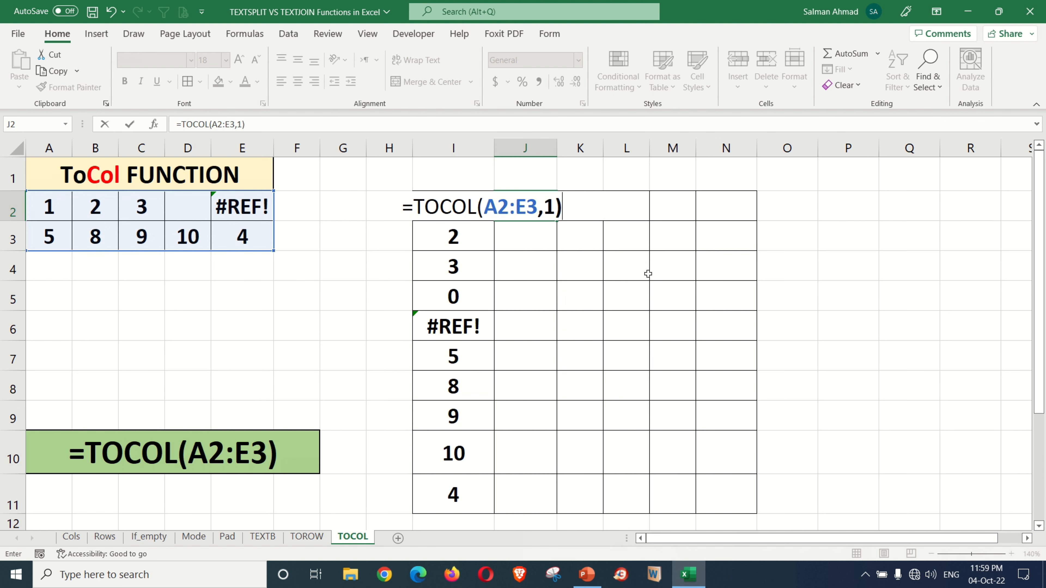
key(Return)
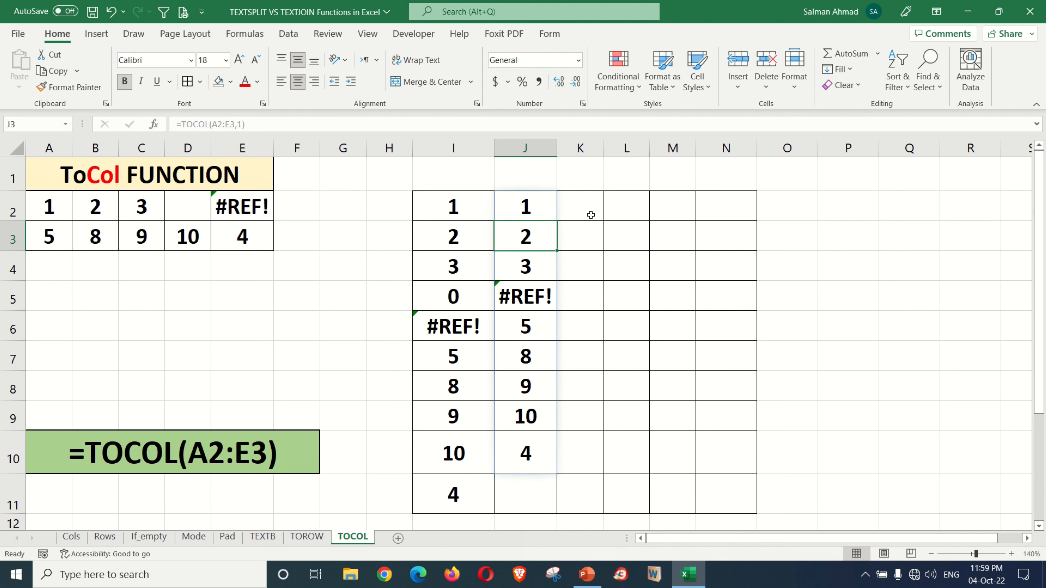
Enter =TOCOL(A2:E3,2) in cell K2 to stack the table into one column while ignoring errors
click(588, 211)
text(=)
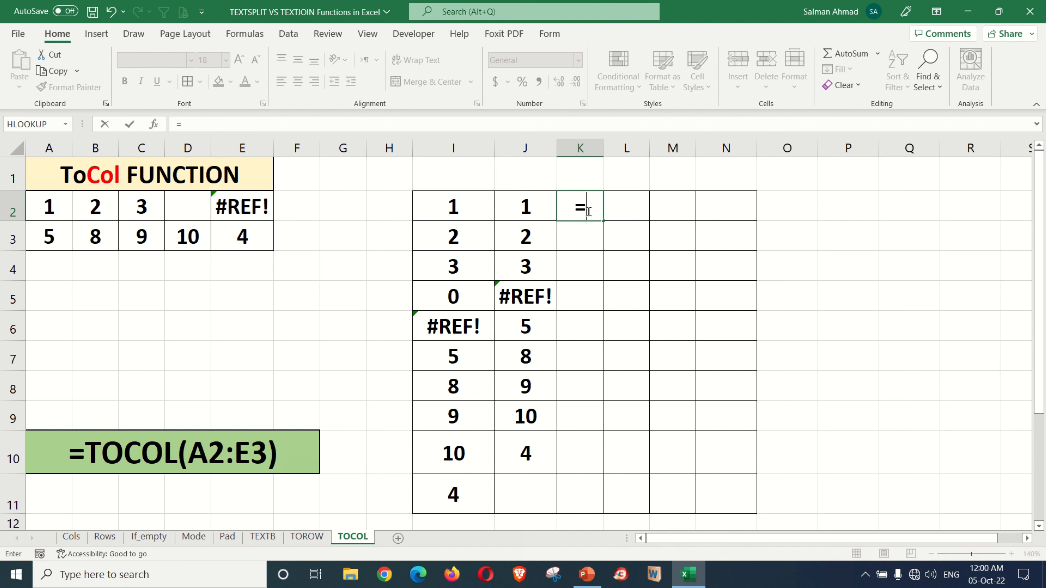
text(TOC)
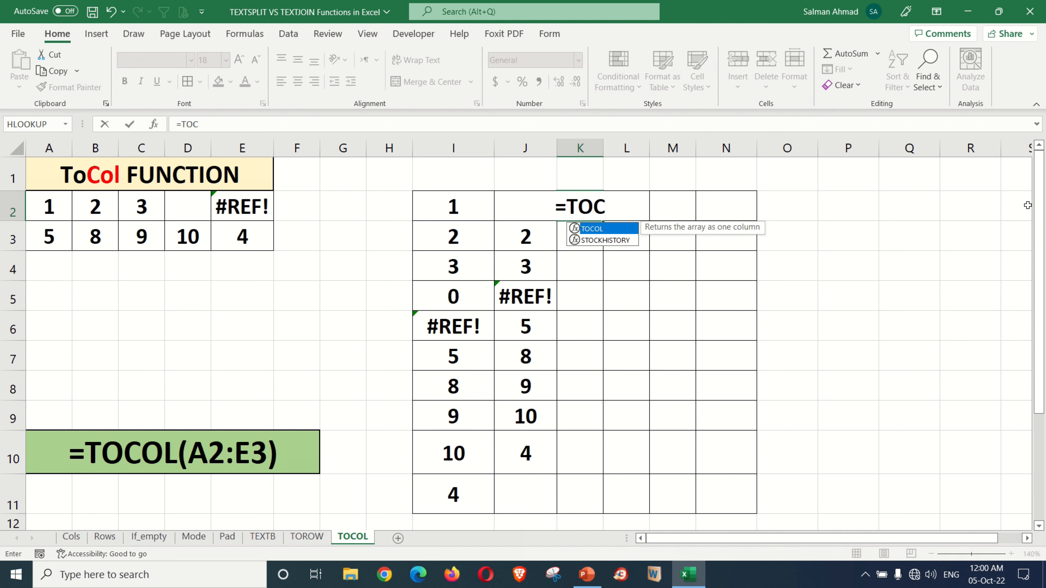
text(OL()
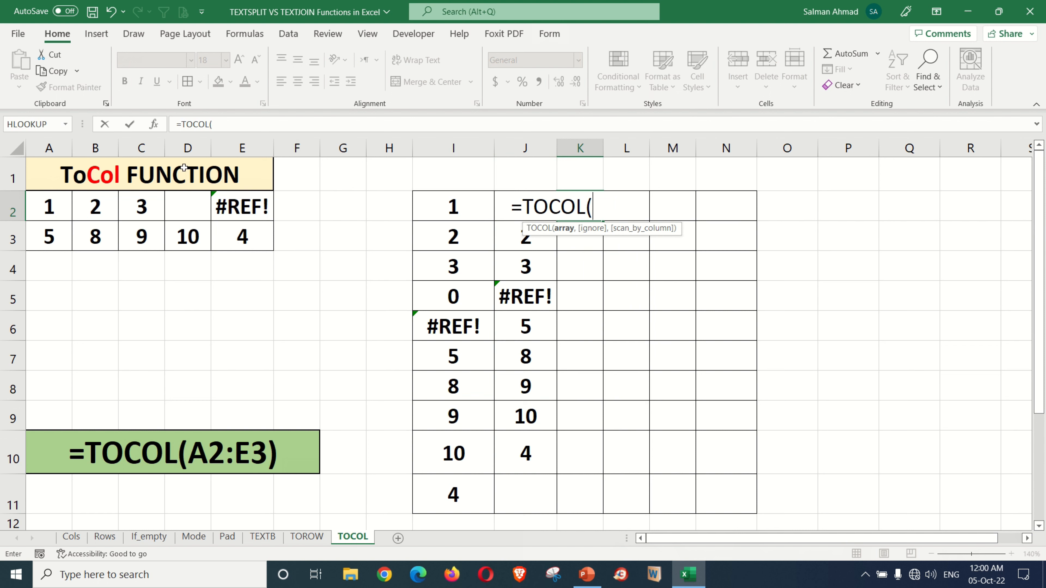
drag(68, 205, 227, 238)
text(,)
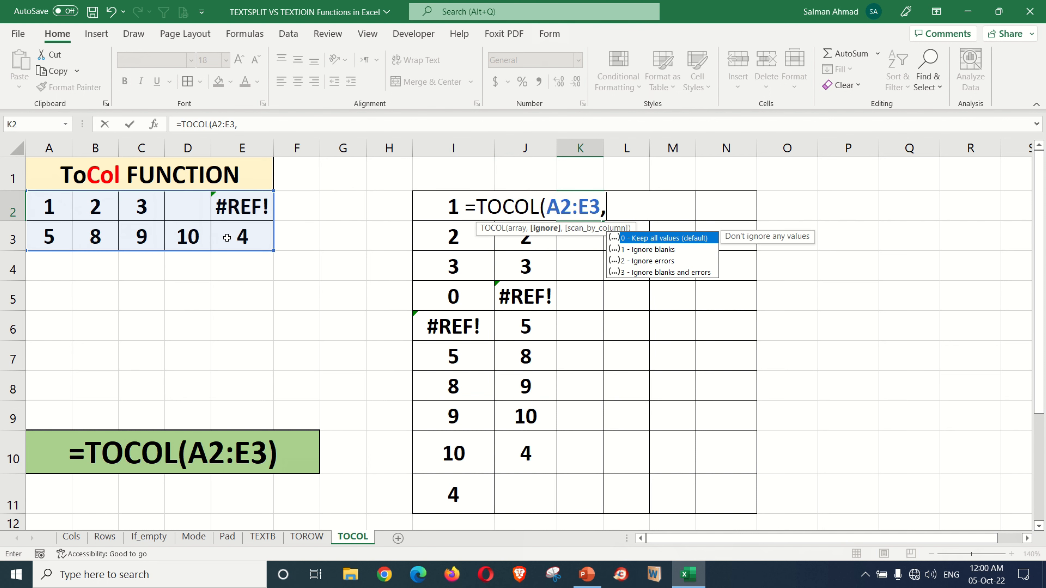
text(2))
key(Return)
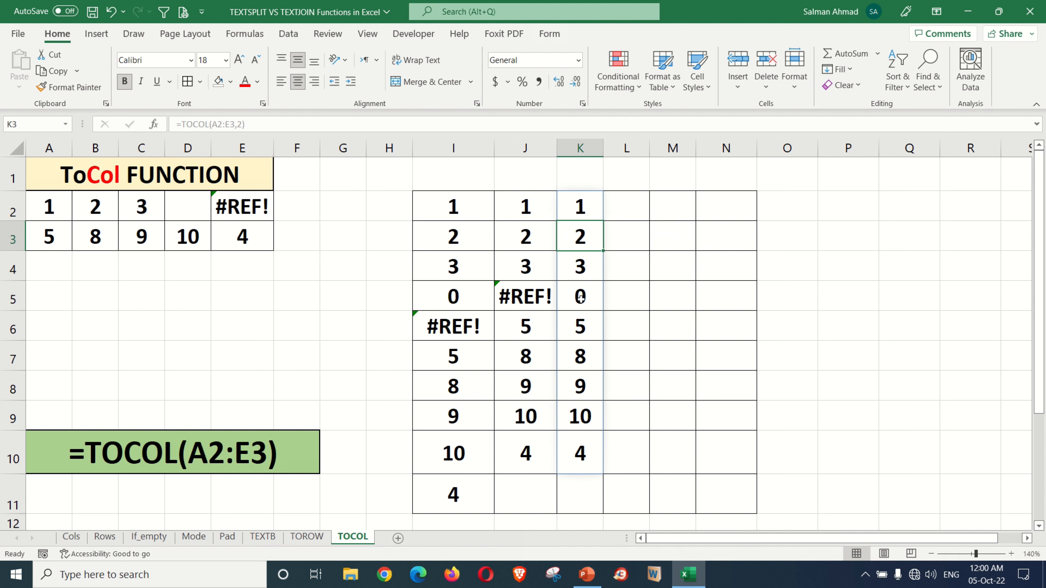
Enter =TOCOL(A2:E3,3) in cell L2 to stack the table into one column while ignoring blanks and errors
click(628, 211)
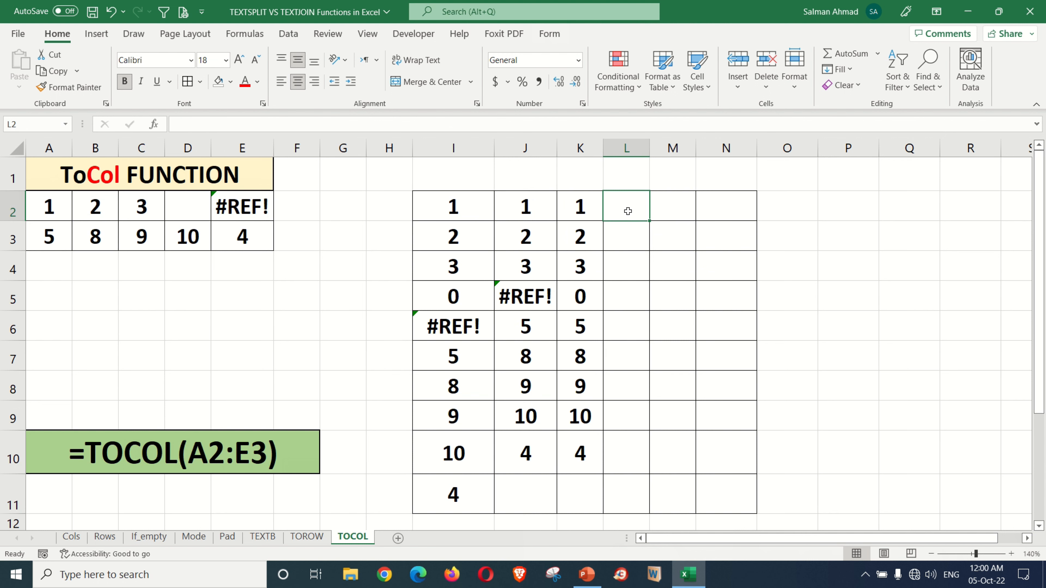
text(=TOCOL()
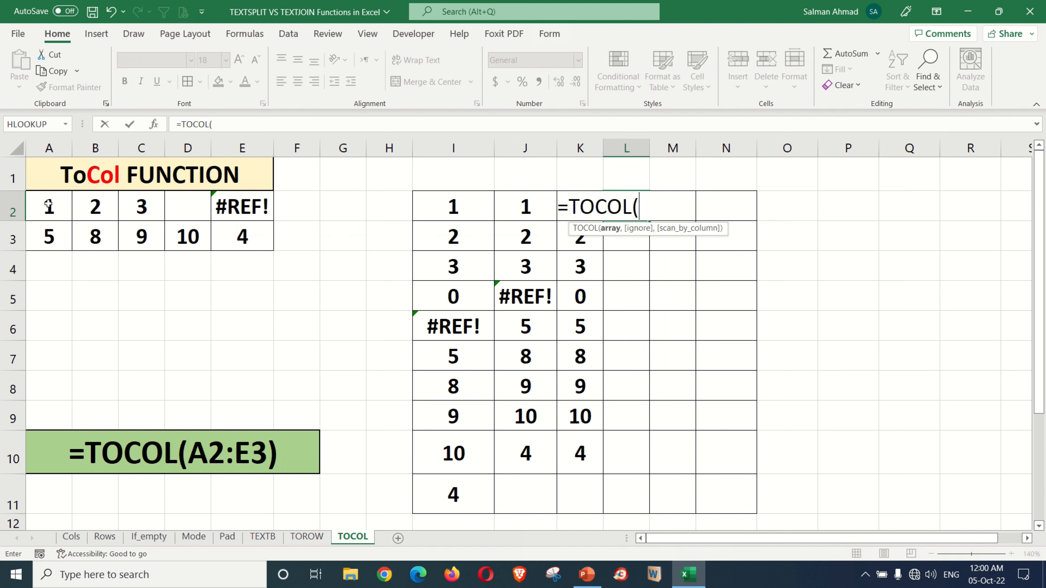
drag(49, 206, 226, 227)
text(,)
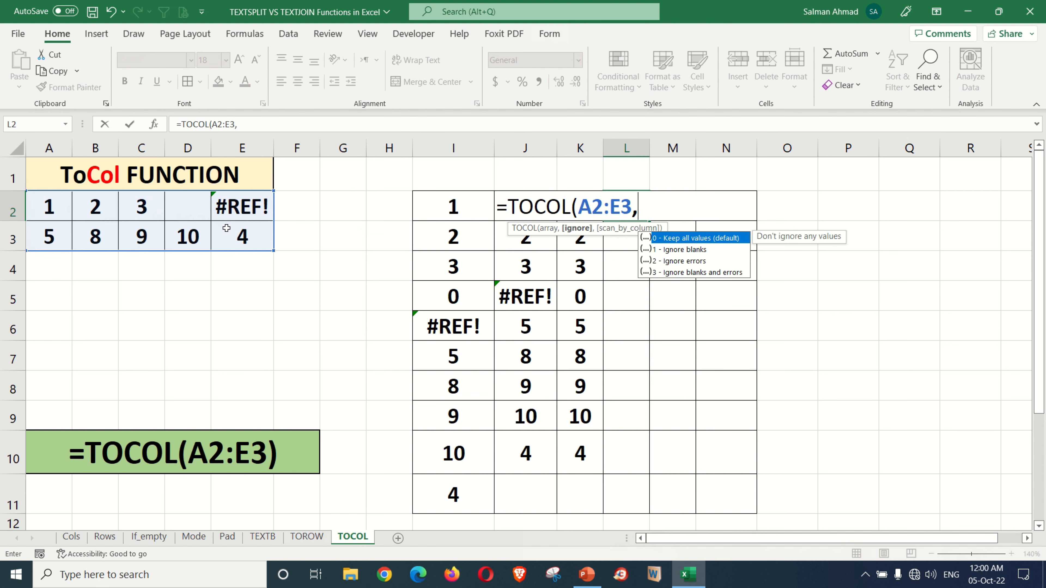
text(3))
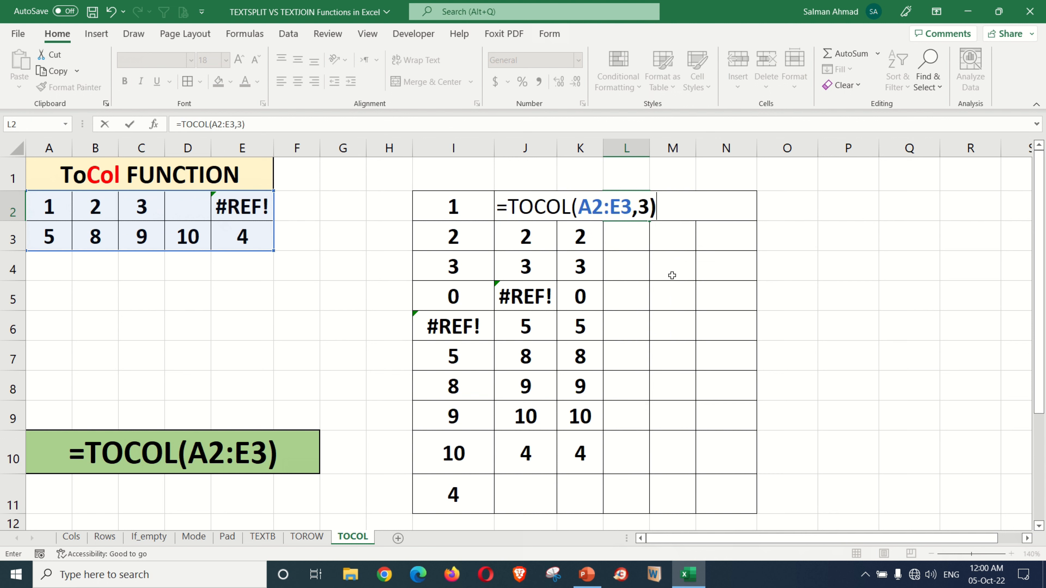
key(Return)
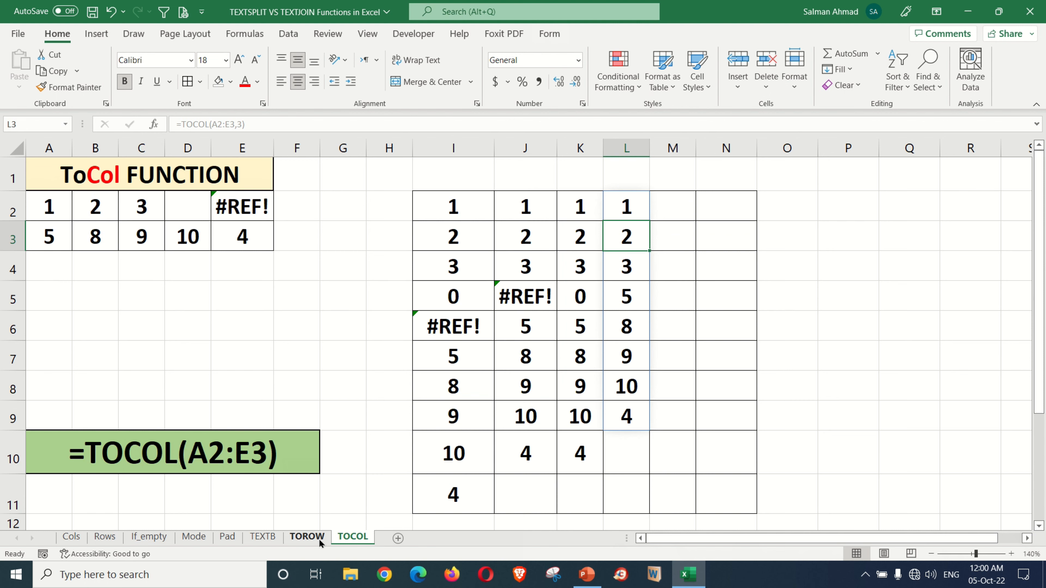
key(ctrl+Page_Up)
click(352, 537)
key(ctrl+Page_Up)
click(350, 537)
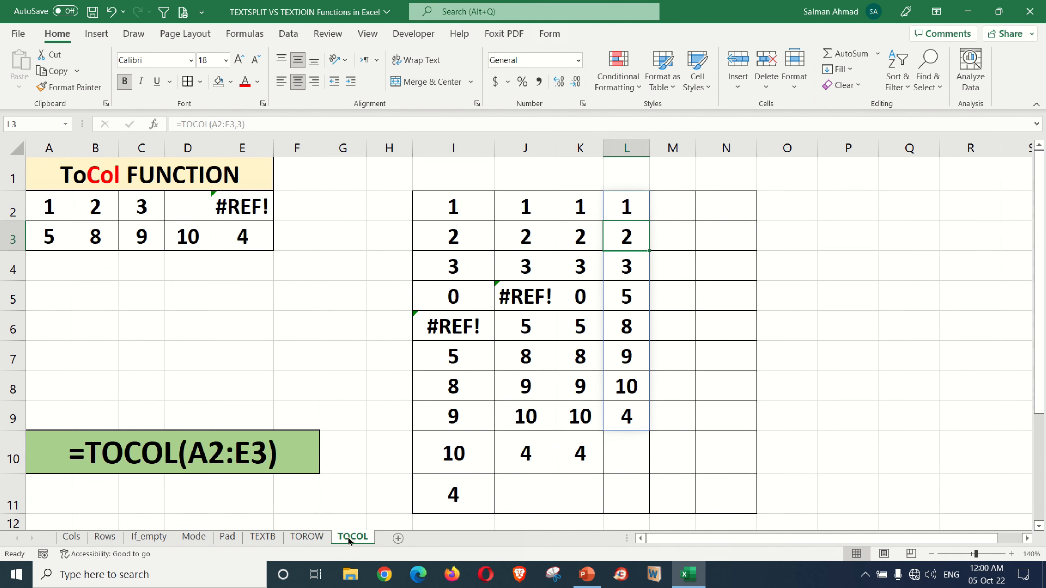
Enter =TOCOL(A2:E3,3,TRUE) in cell M2 to stack the table by column while ignoring blanks and errors
click(686, 214)
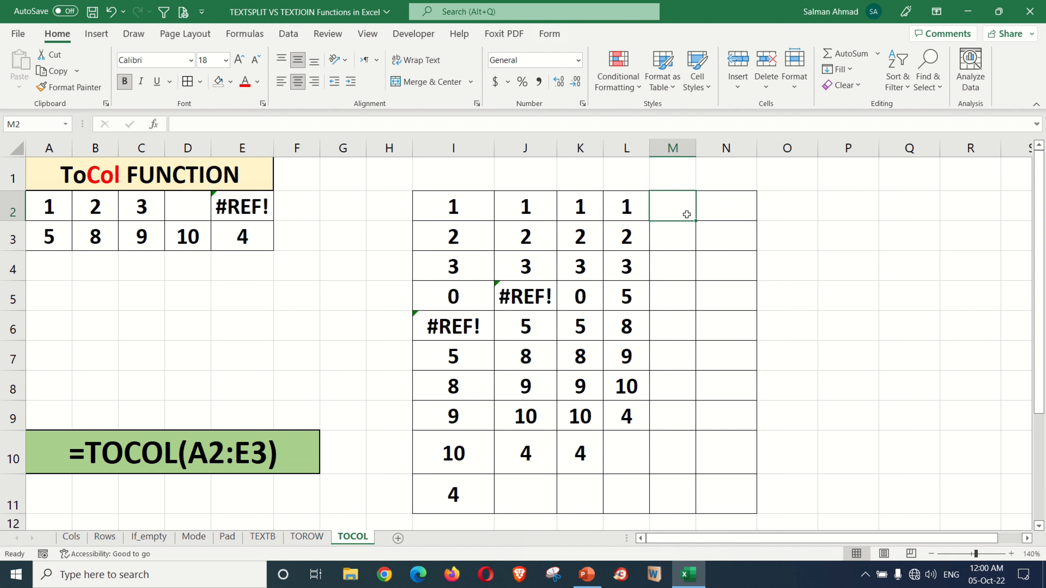
text(=TO)
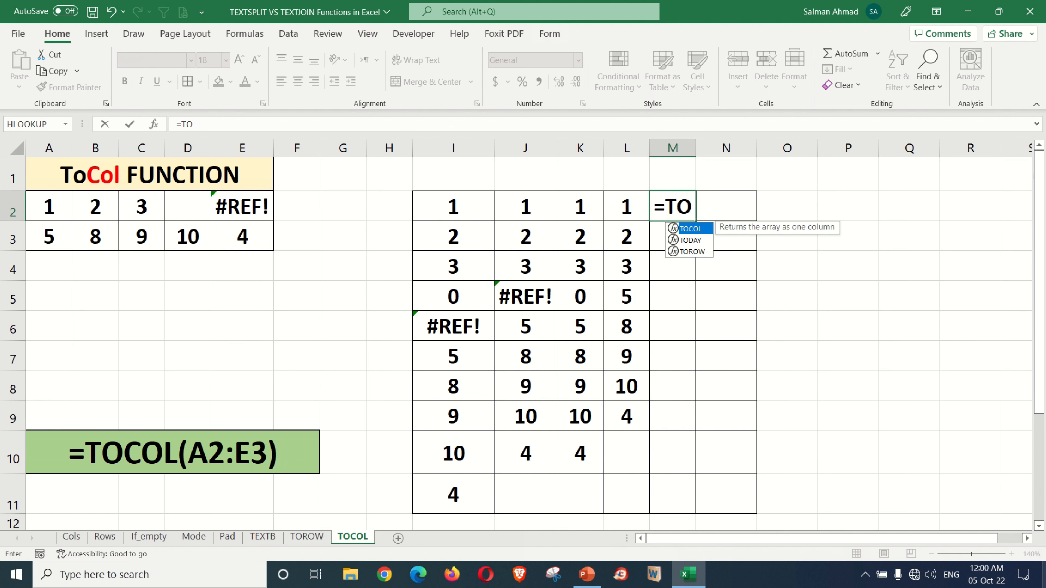
text(COL()
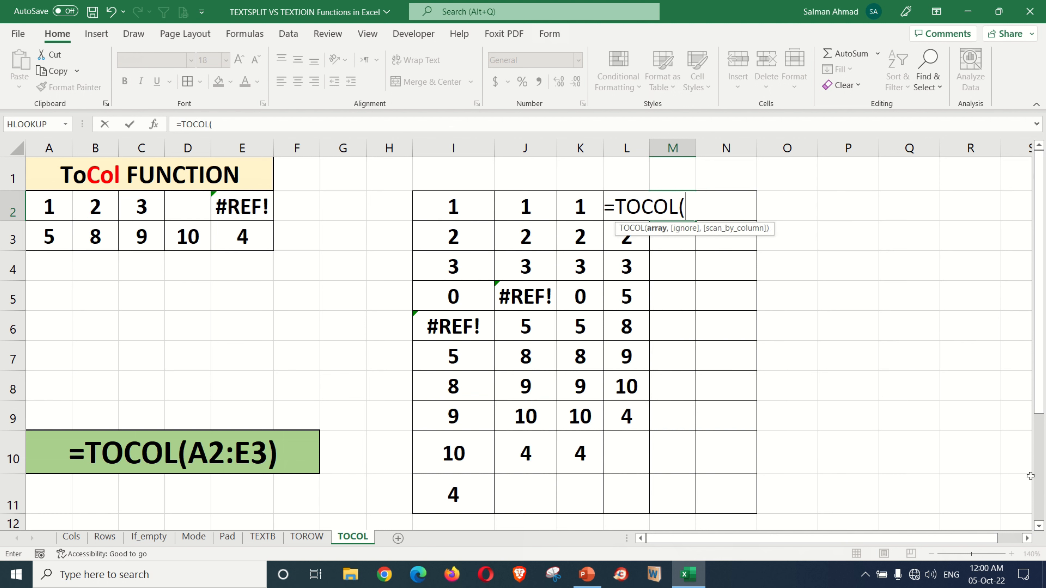
drag(58, 208, 273, 244)
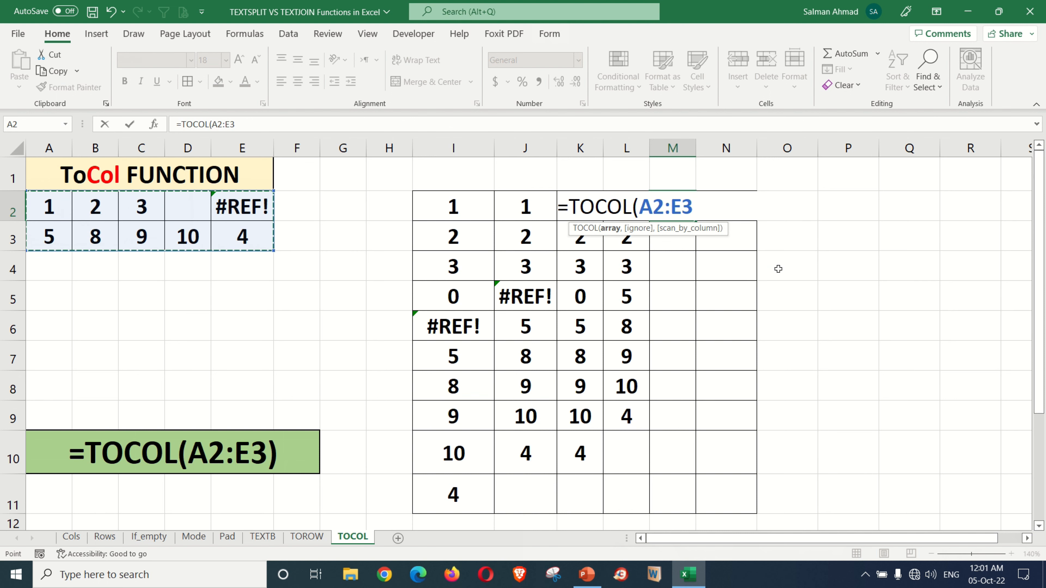
text(,)
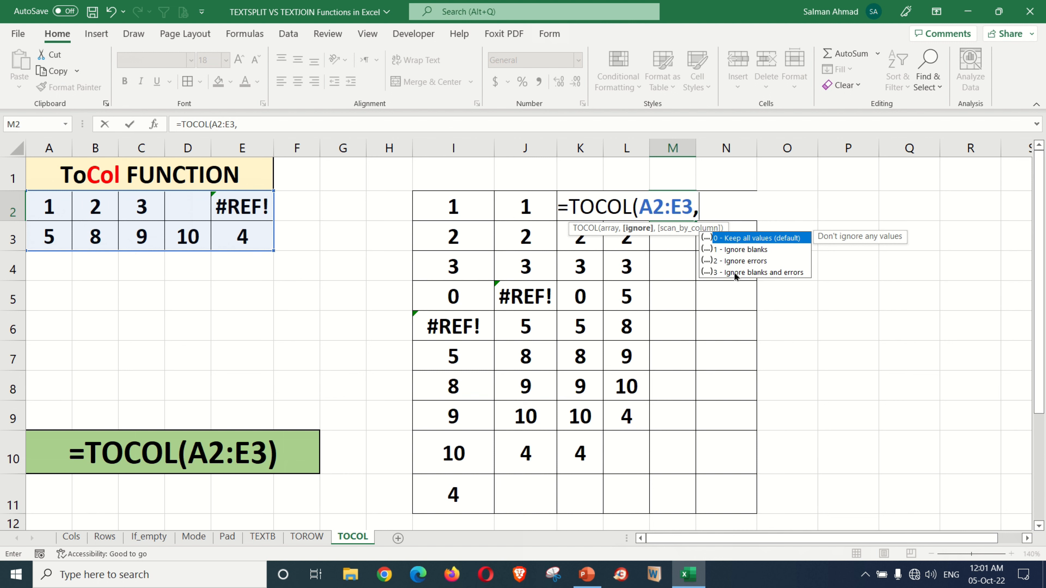
text(3,)
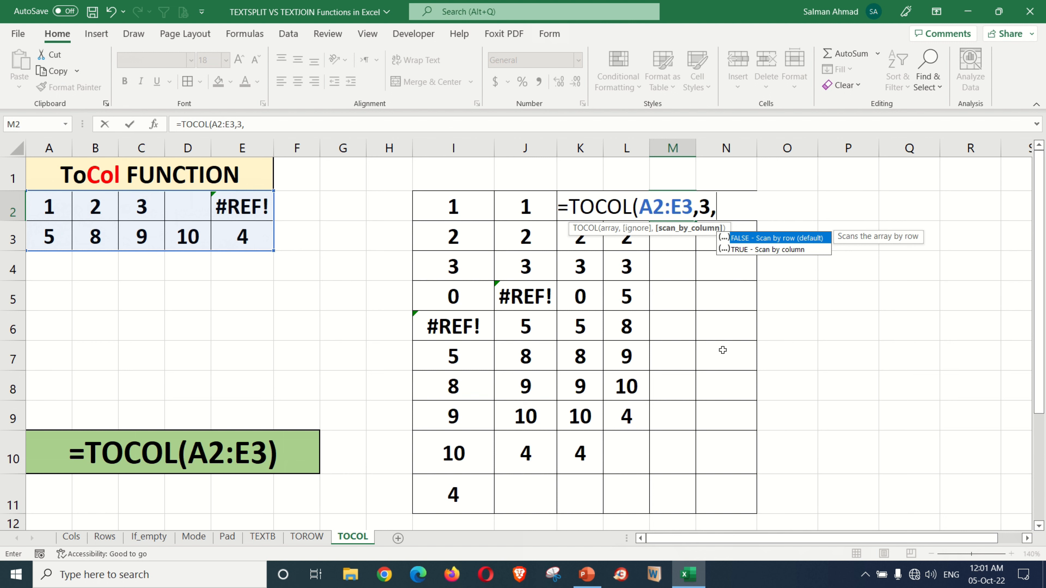
text(TRUE))
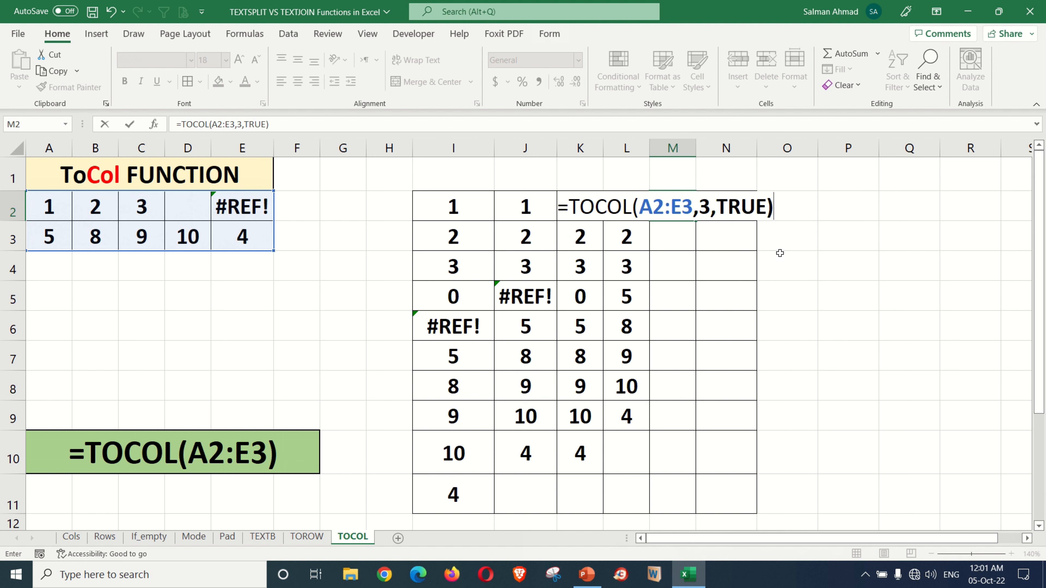
key(Return)
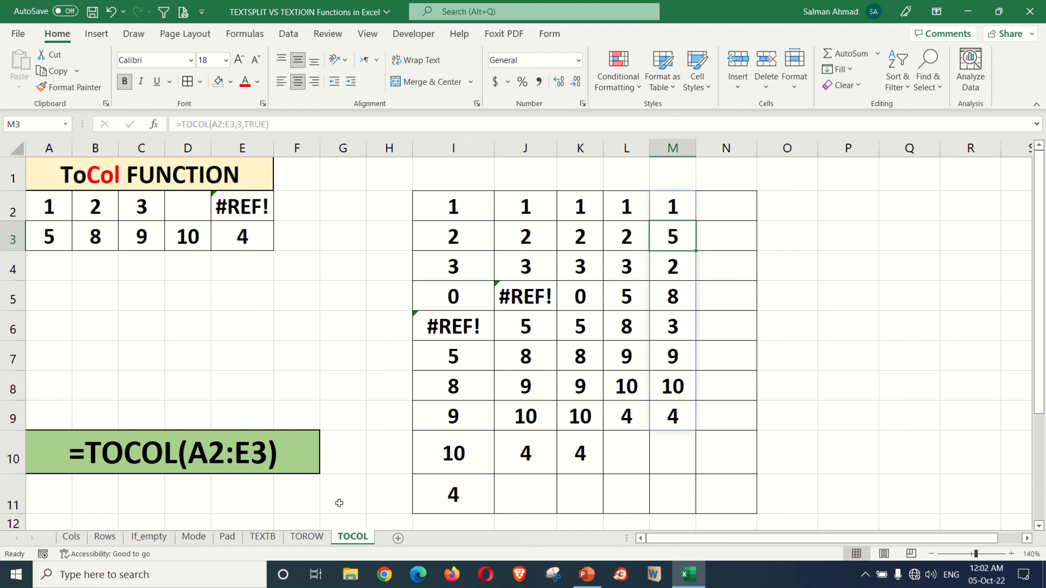
On the TOROW sheet, enter =TOROW(A3:C5,3,TRUE) in cell F6 to flatten the table by column while ignoring blanks and errors
click(308, 537)
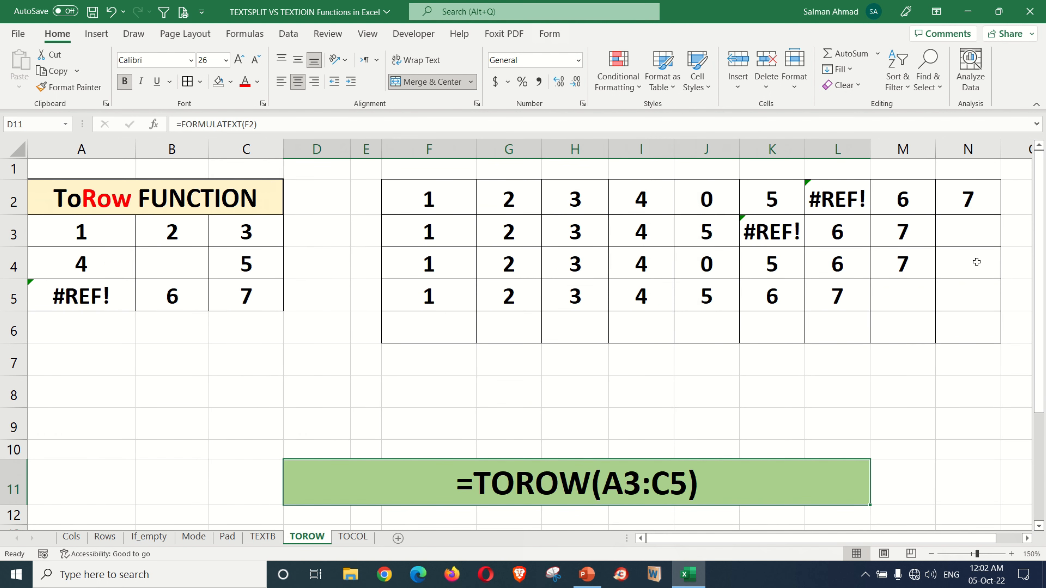
click(460, 327)
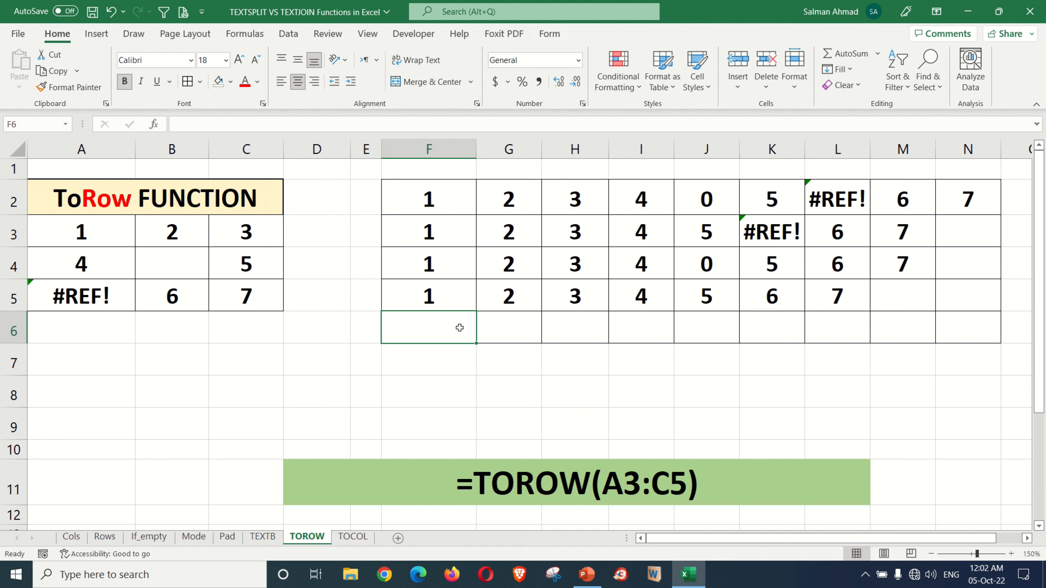
text(=T)
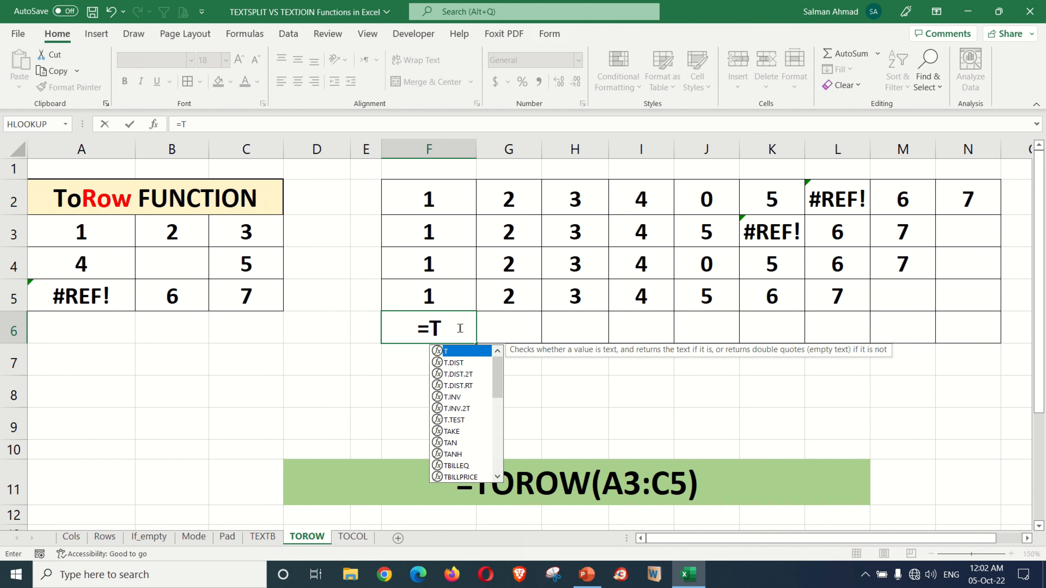
text(OROW()
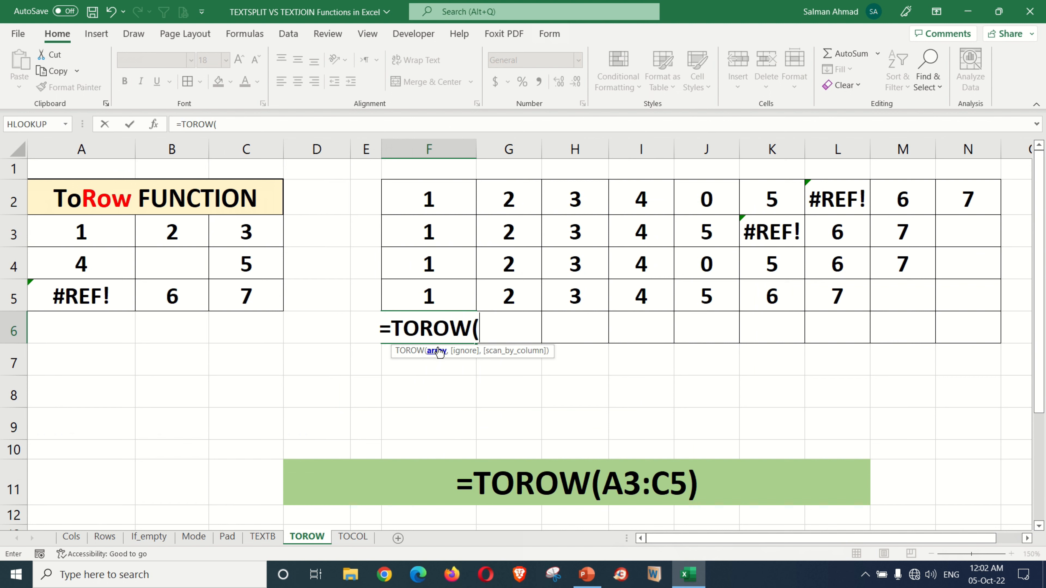
drag(93, 232, 246, 288)
text(,)
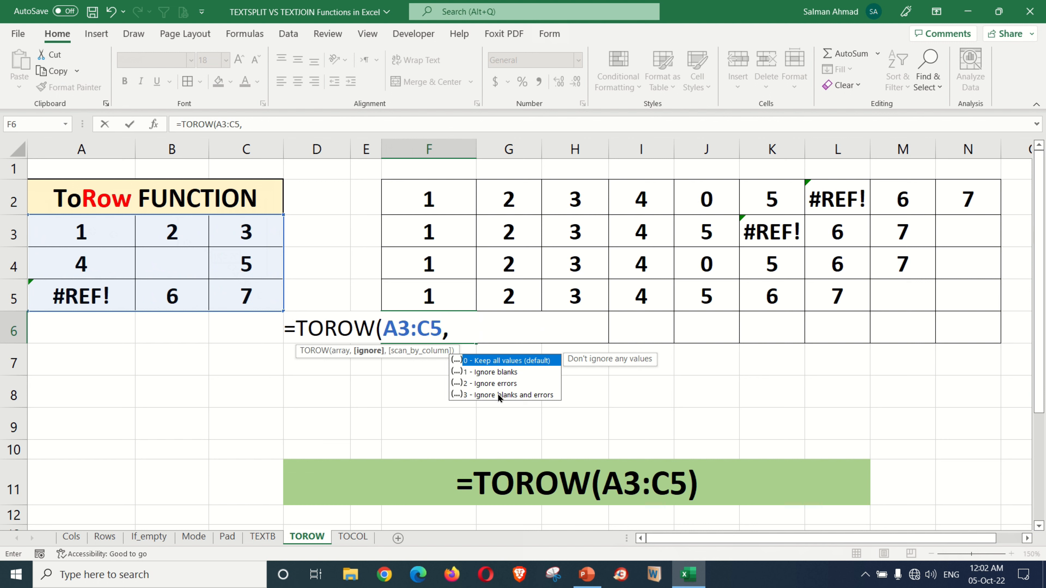
text(3,)
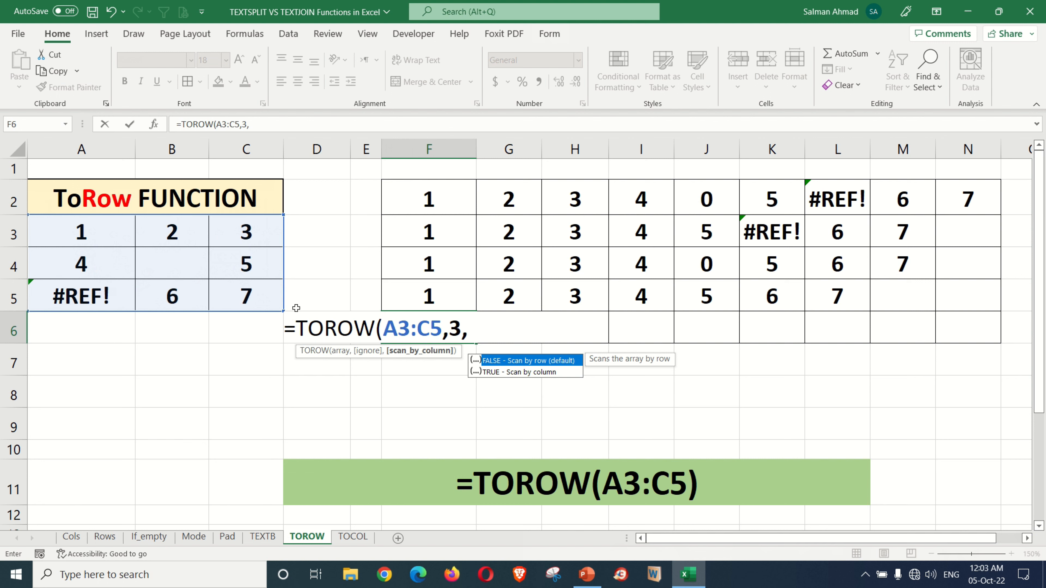
text(TRUE))
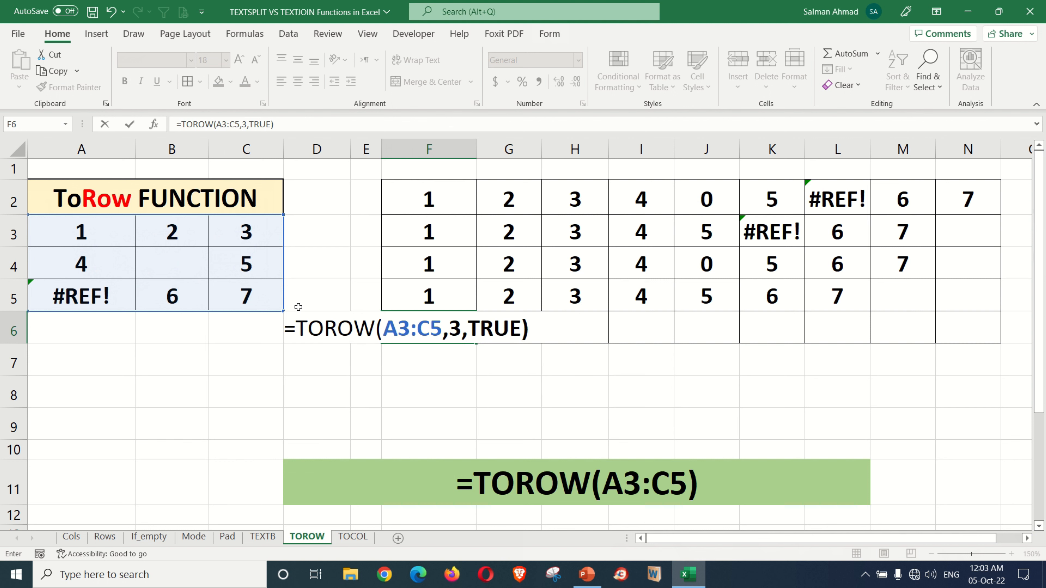
key(Return)
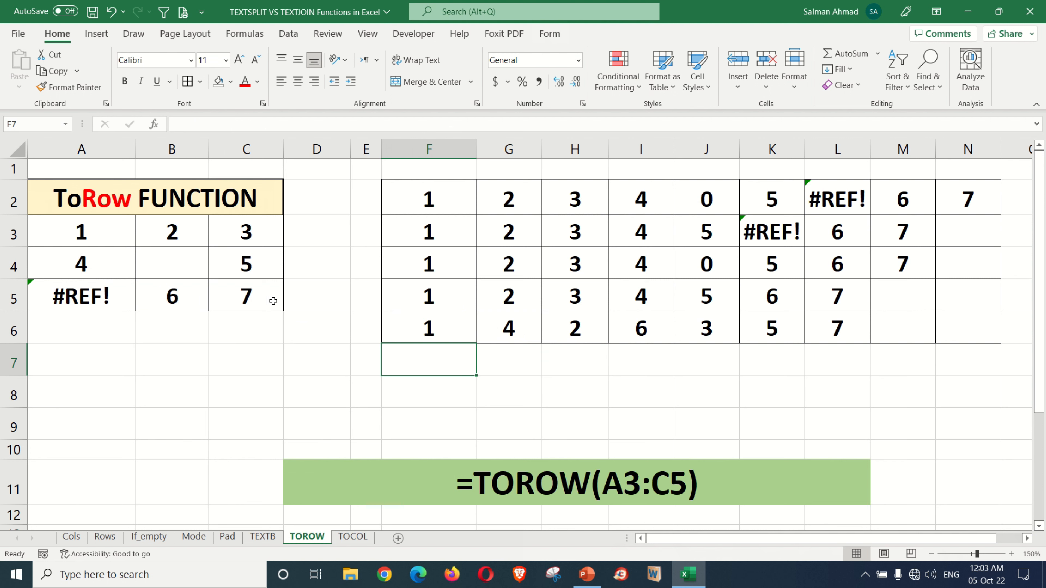
Change the ignore argument of the TOROW formula in cell F6 to 0 so that all values are kept
click(435, 325)
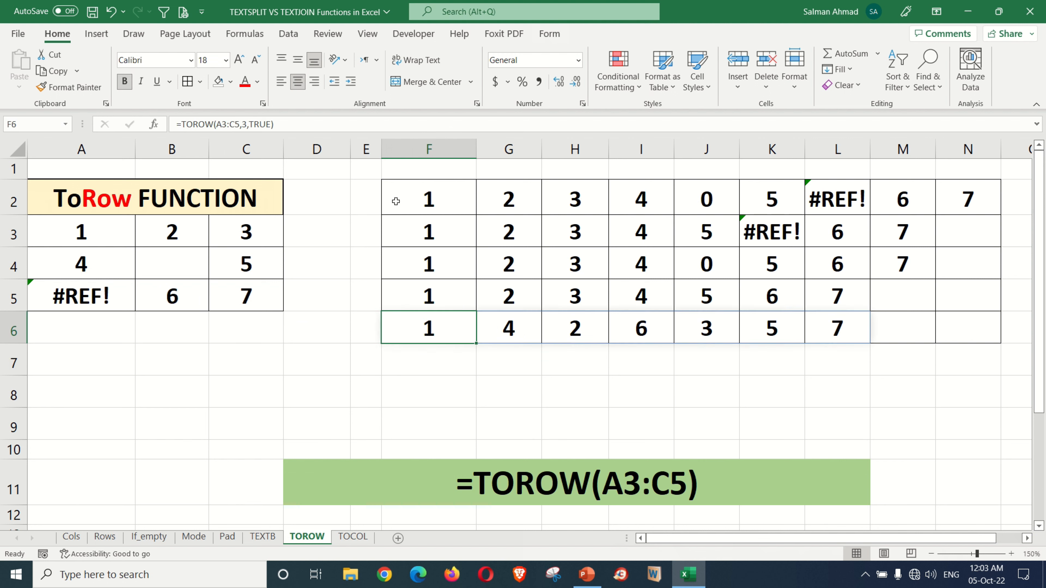
click(247, 124)
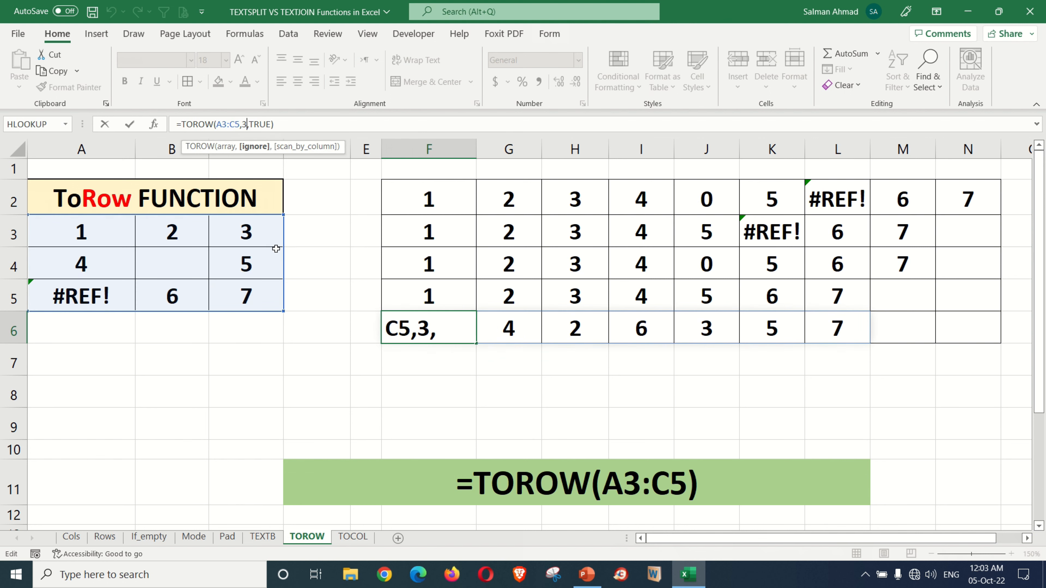
key(BackSpace)
text(0)
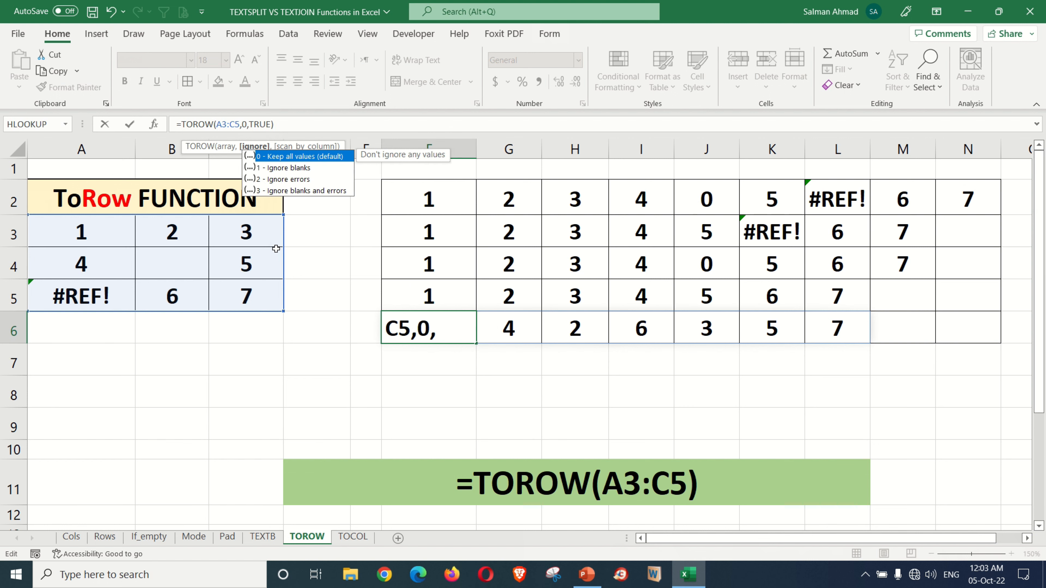
key(Return)
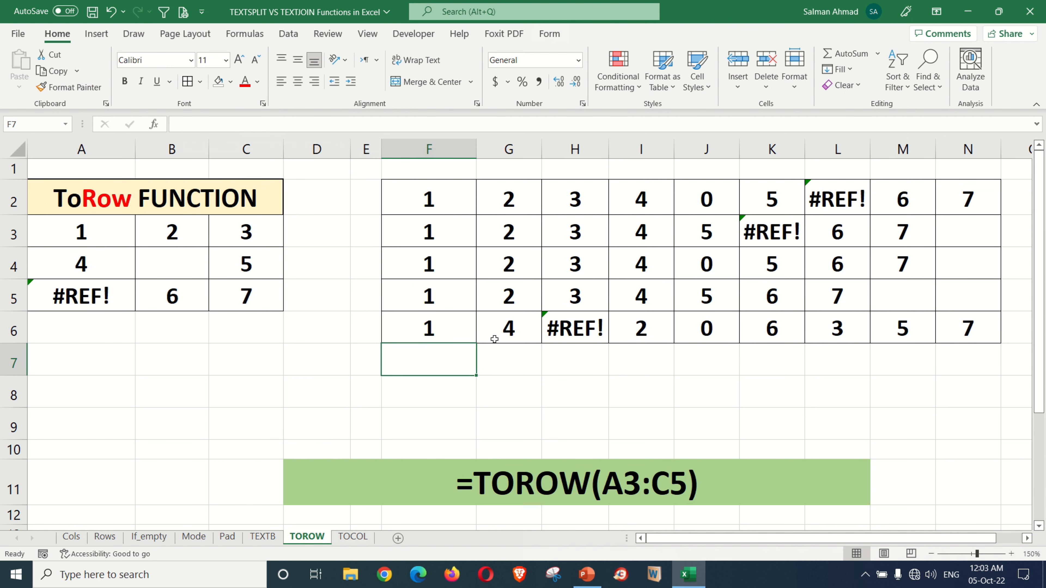